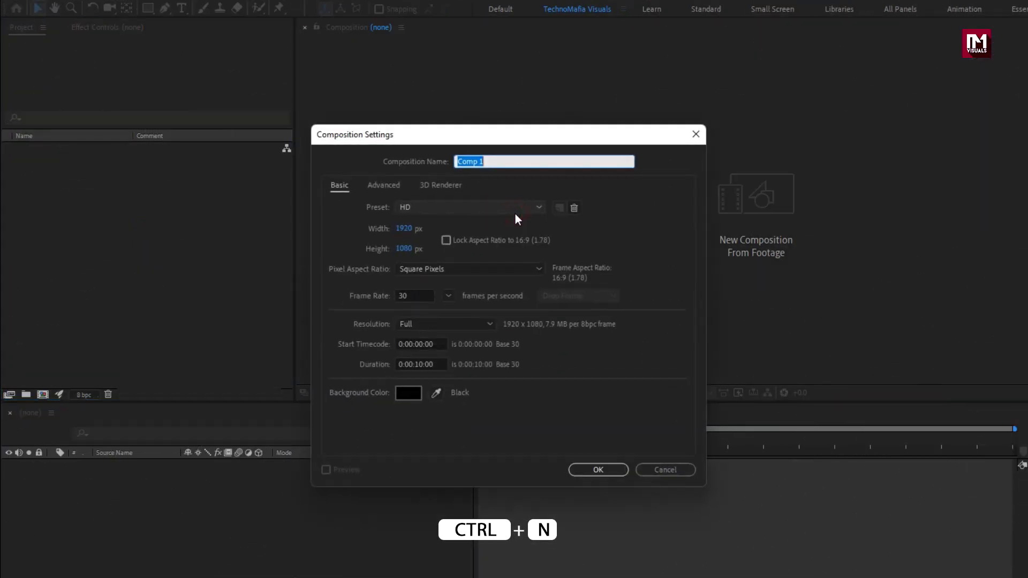
# Name the composition 'Title' and set its duration to 0:00:05:00.
pyautogui.write('Title')
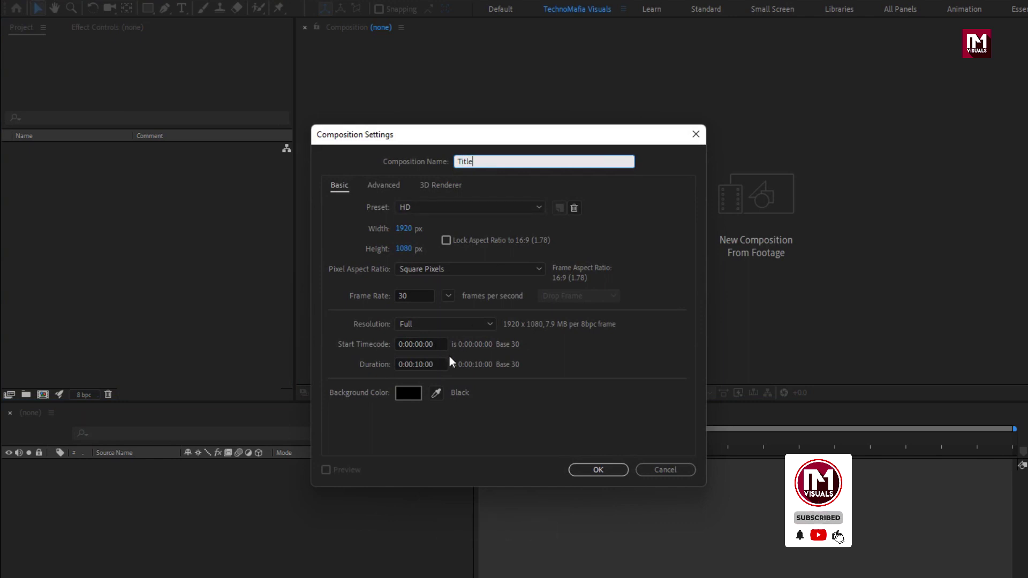
pyautogui.doubleClick(421, 364)
pyautogui.write('05')
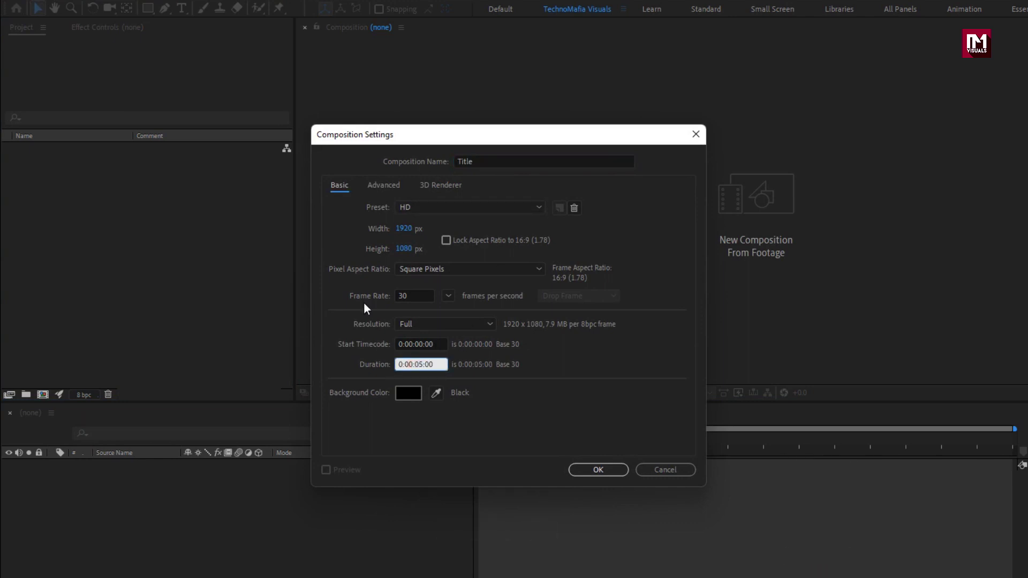
# Confirm the composition settings and create a text layer reading 'MOTION'.
pyautogui.click(601, 468)
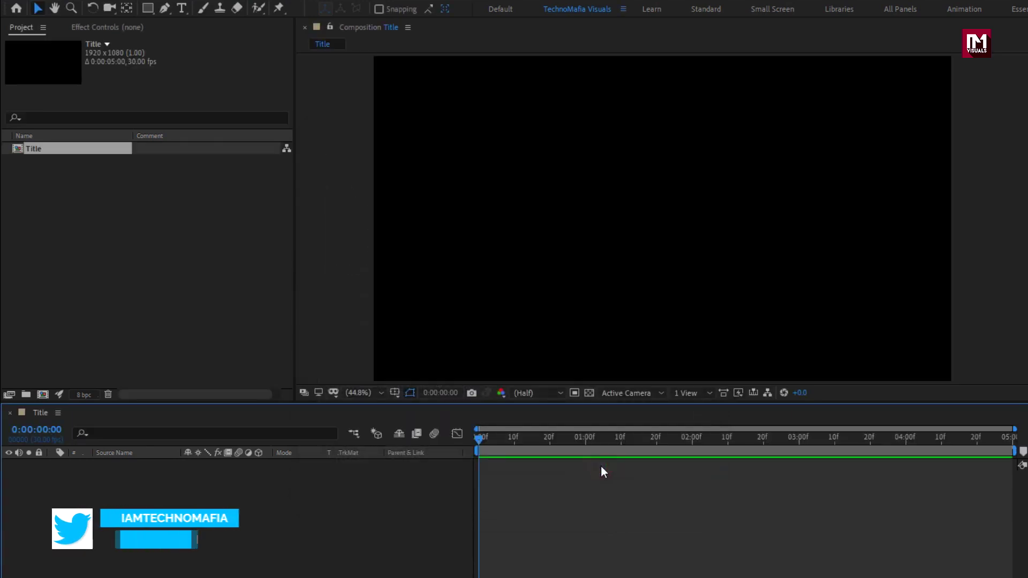
pyautogui.click(183, 9)
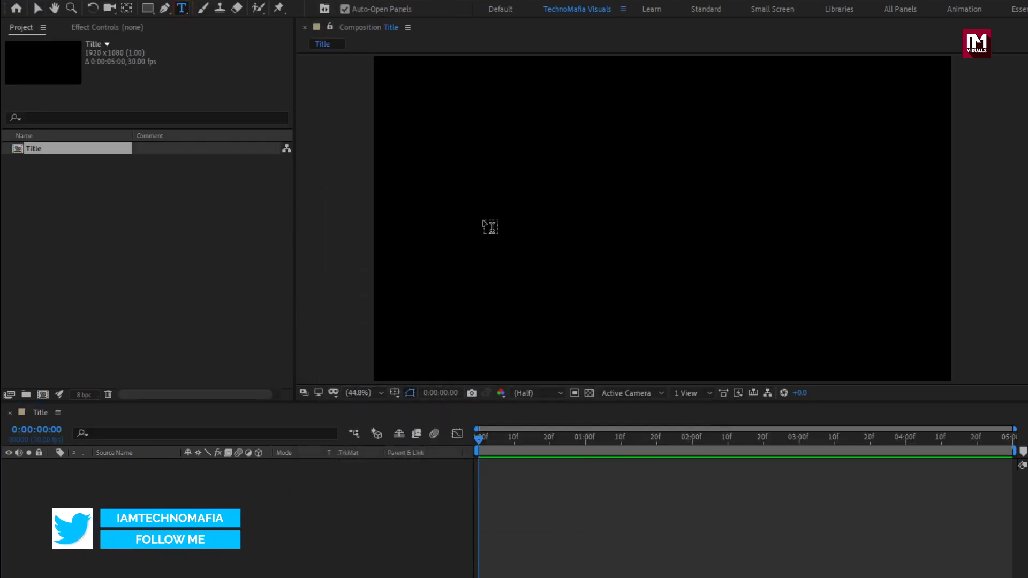
pyautogui.click(499, 219)
pyautogui.write('MO')
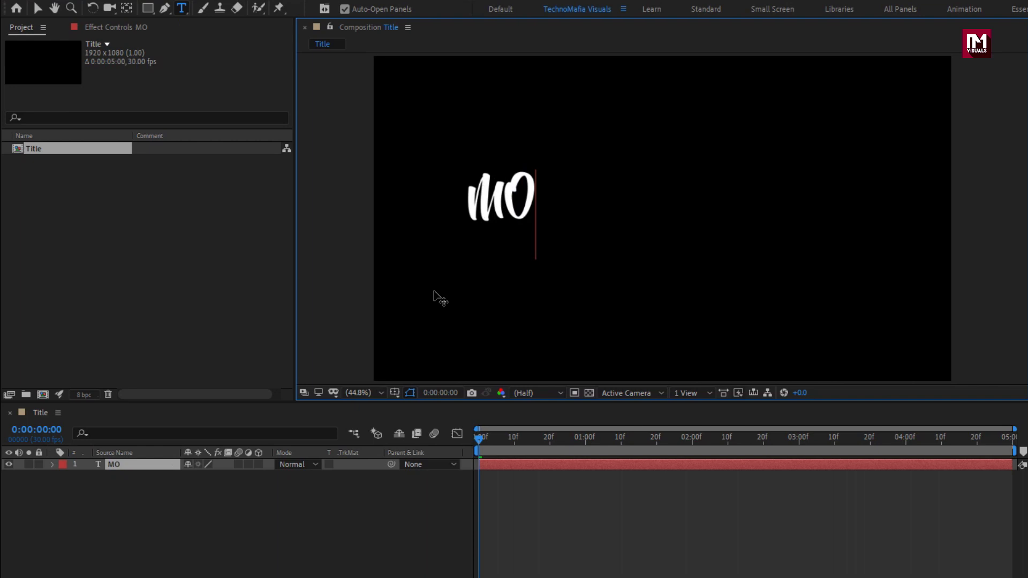
pyautogui.write('TION')
pyautogui.press('Escape')
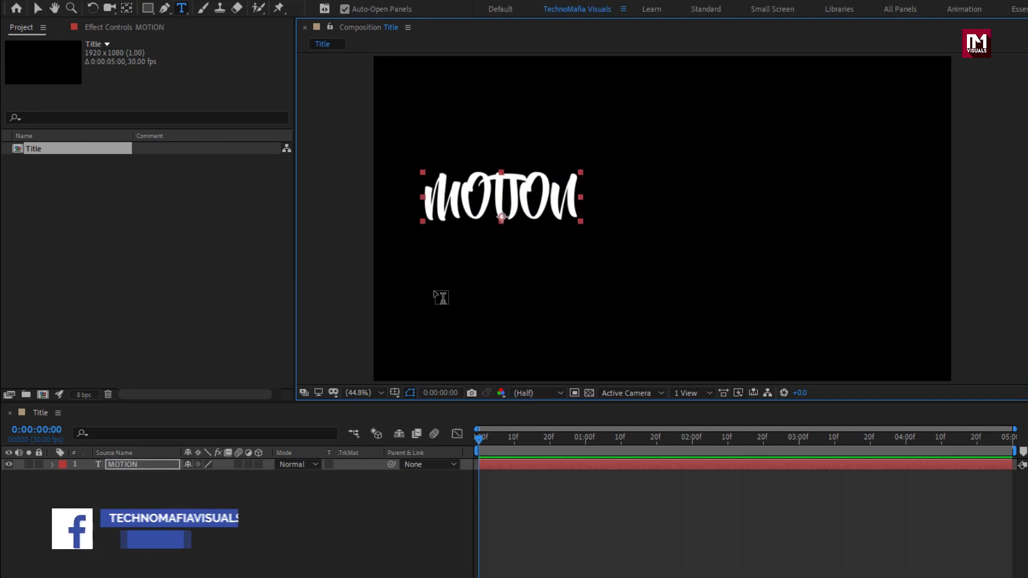
pyautogui.press('v')
pyautogui.hotkey('ctrl', 'Home')
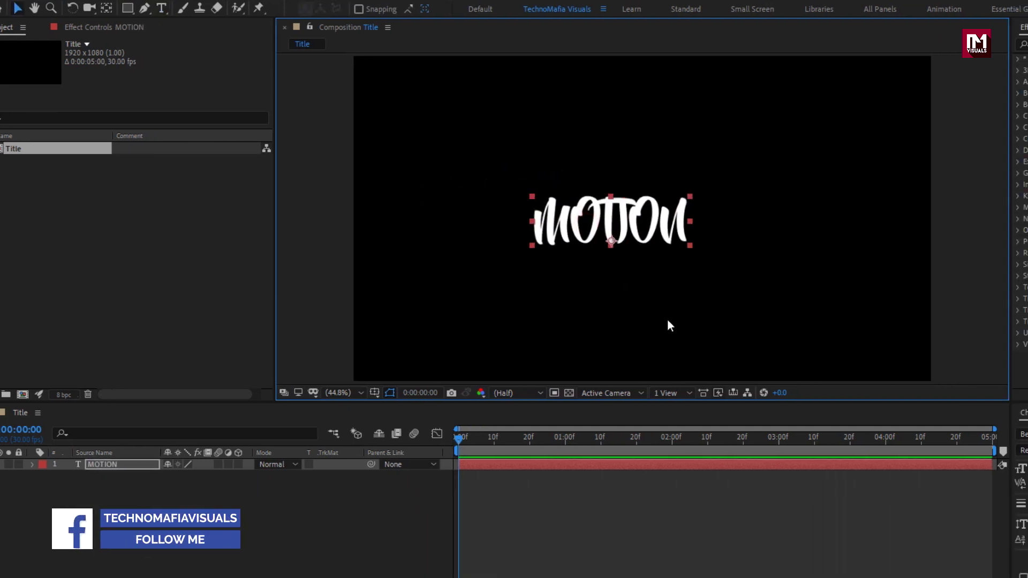
# Set the MOTION text to Gobold Bold and enlarge it to about 242 px.
pyautogui.click(883, 434)
pyautogui.write('go')
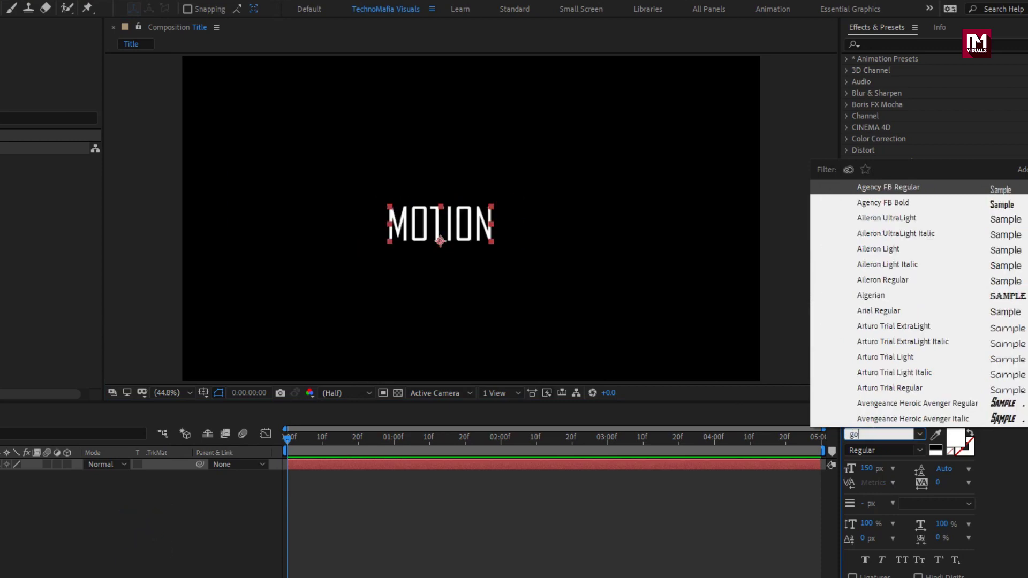
pyautogui.write('bo')
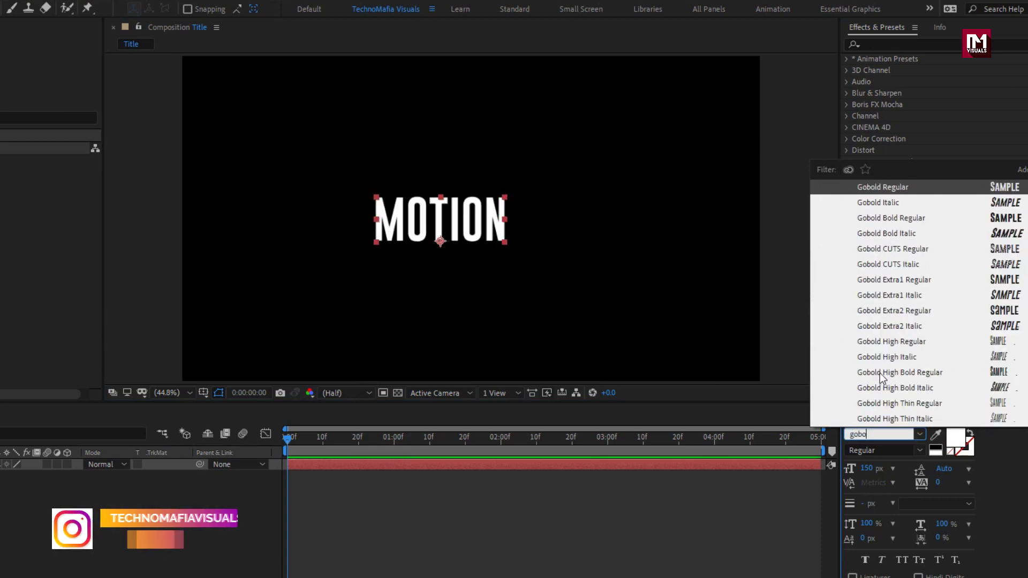
pyautogui.click(879, 373)
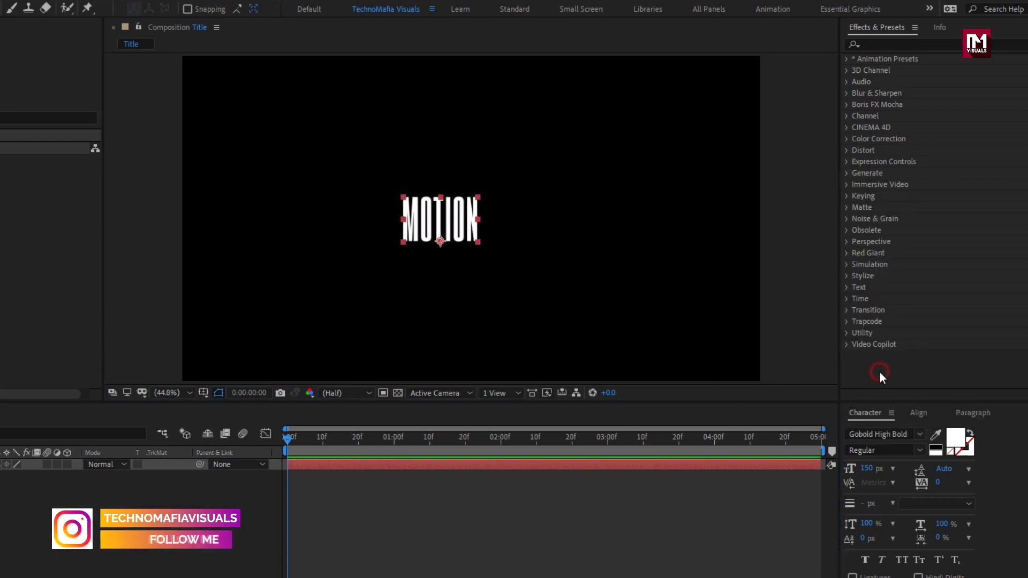
pyautogui.click(918, 449)
pyautogui.click(920, 435)
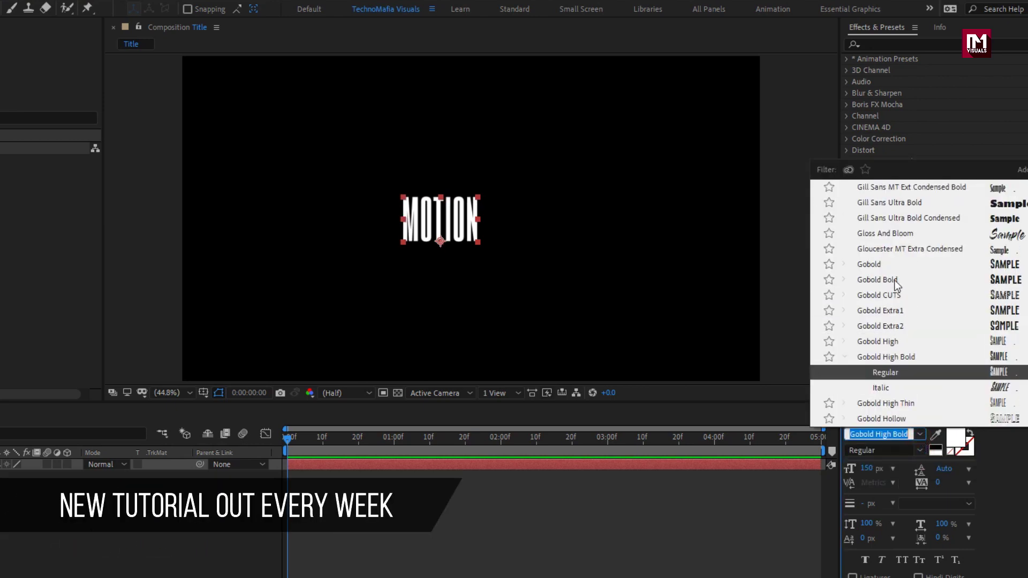
pyautogui.click(894, 280)
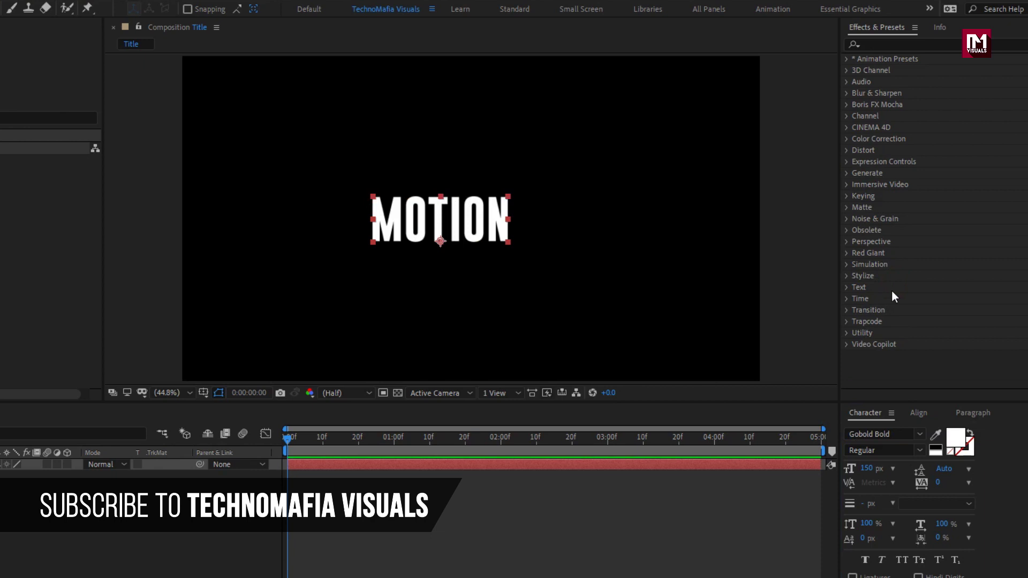
pyautogui.moveTo(876, 473); pyautogui.dragTo(938, 473)
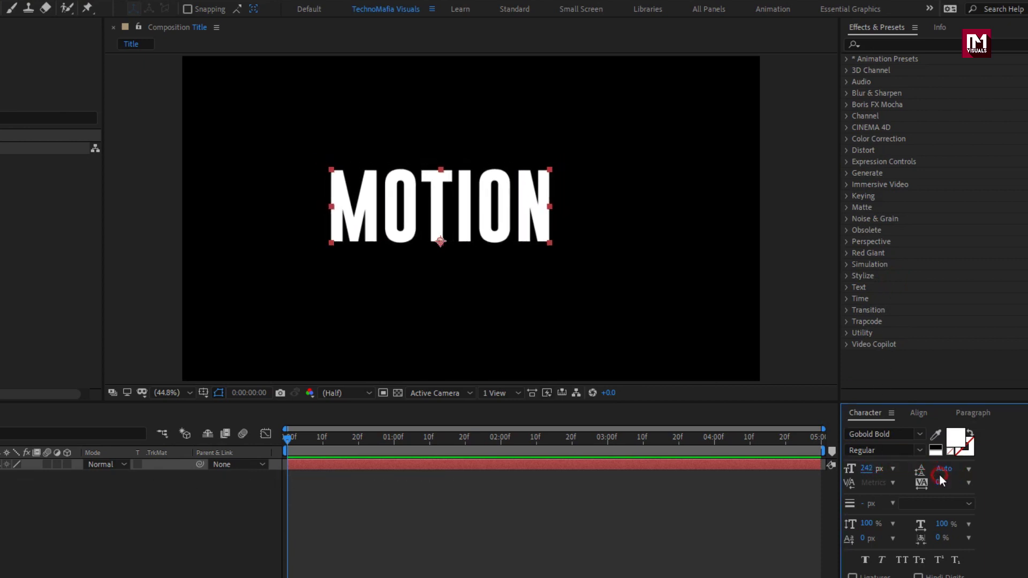
# Centre MOTION horizontally and vertically in the composition.
pyautogui.click(916, 413)
pyautogui.click(876, 446)
pyautogui.click(945, 448)
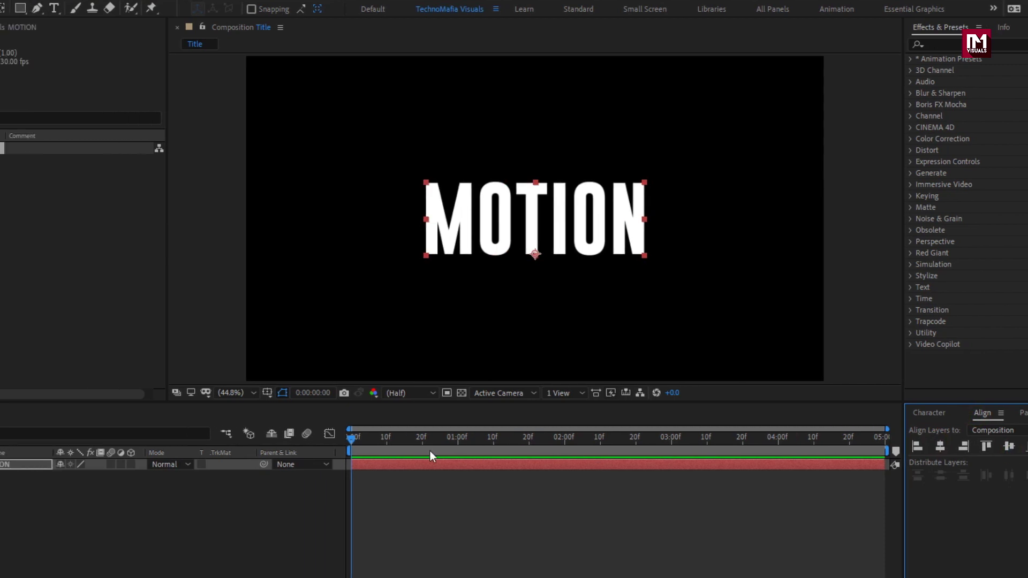
# Add an Opacity animator to MOTION with Opacity set to 0%.
pyautogui.click(289, 443)
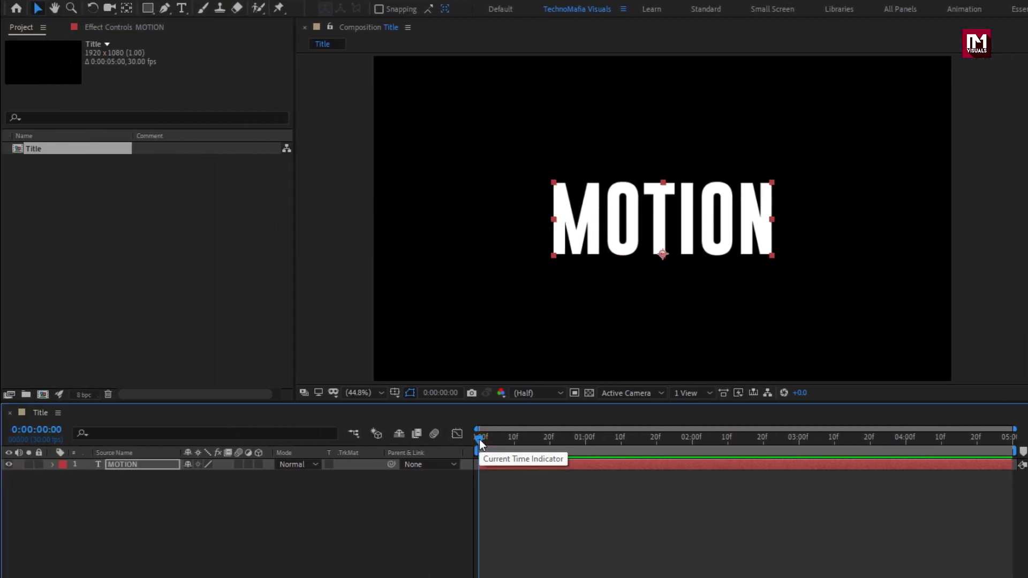
pyautogui.click(52, 464)
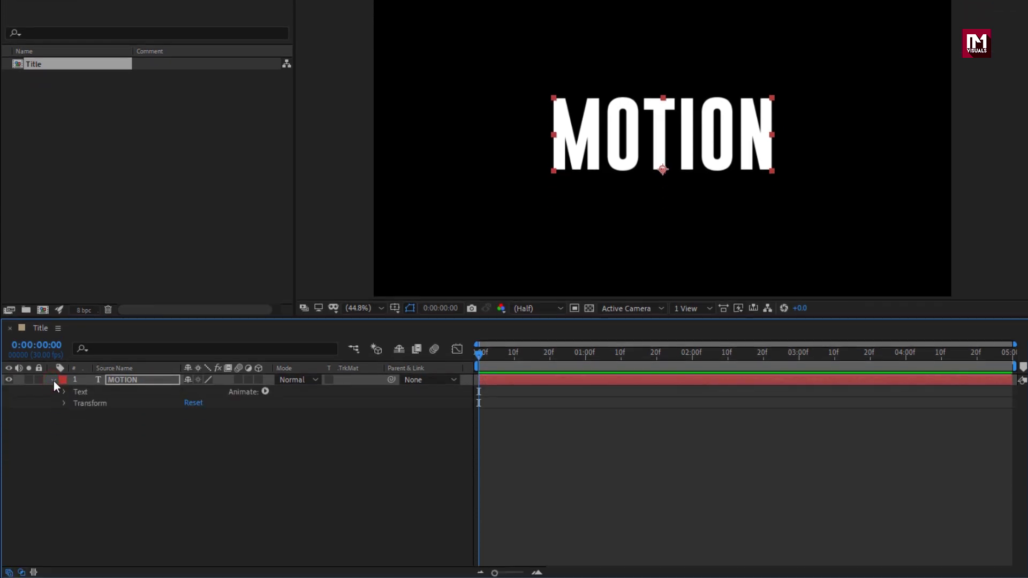
pyautogui.click(264, 392)
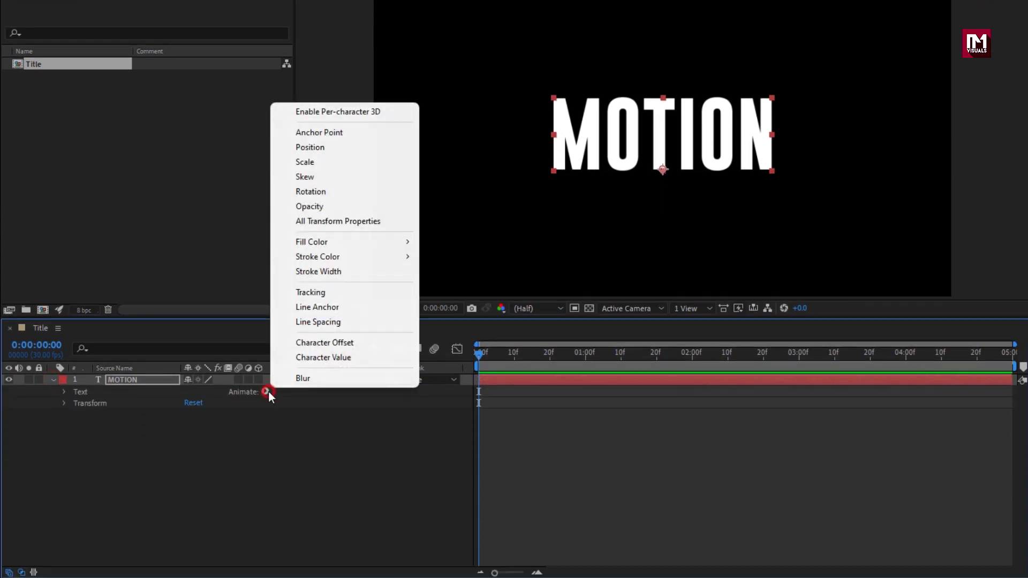
pyautogui.click(323, 209)
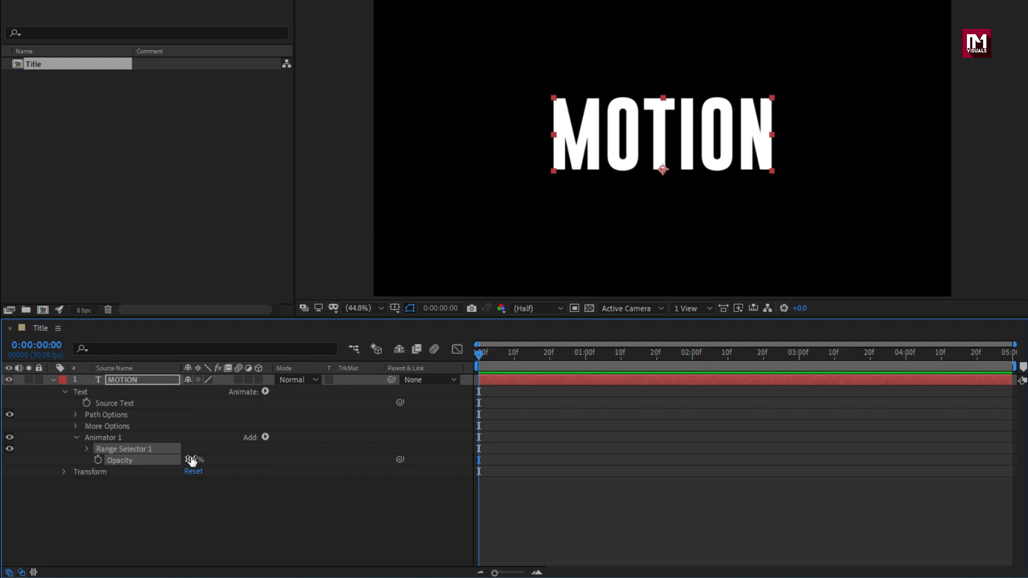
pyautogui.moveTo(191, 458); pyautogui.dragTo(95, 458)
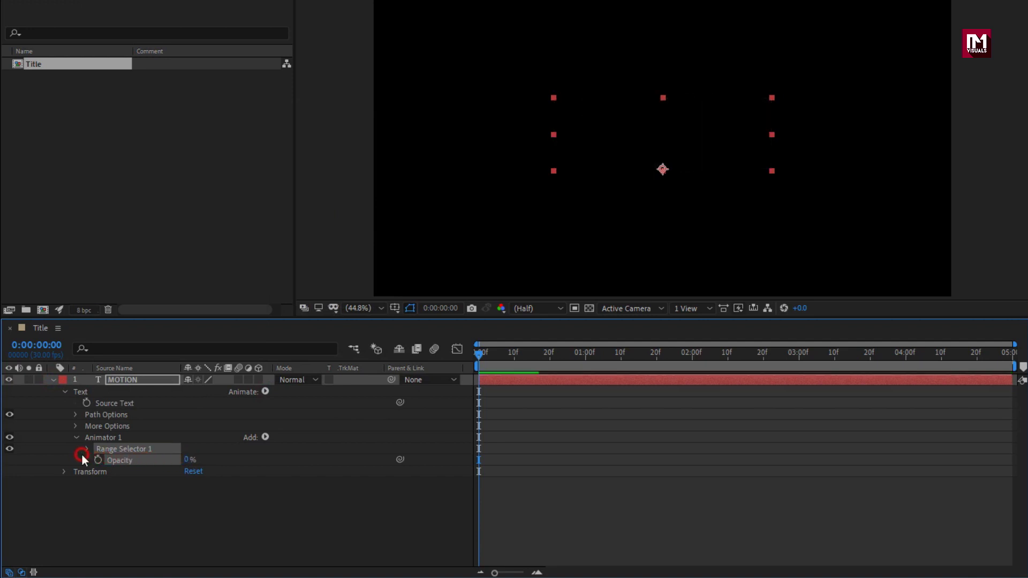
# Keyframe Range Selector Start from 0% at 0s to 100% at 1s.
pyautogui.click(81, 454)
pyautogui.click(88, 452)
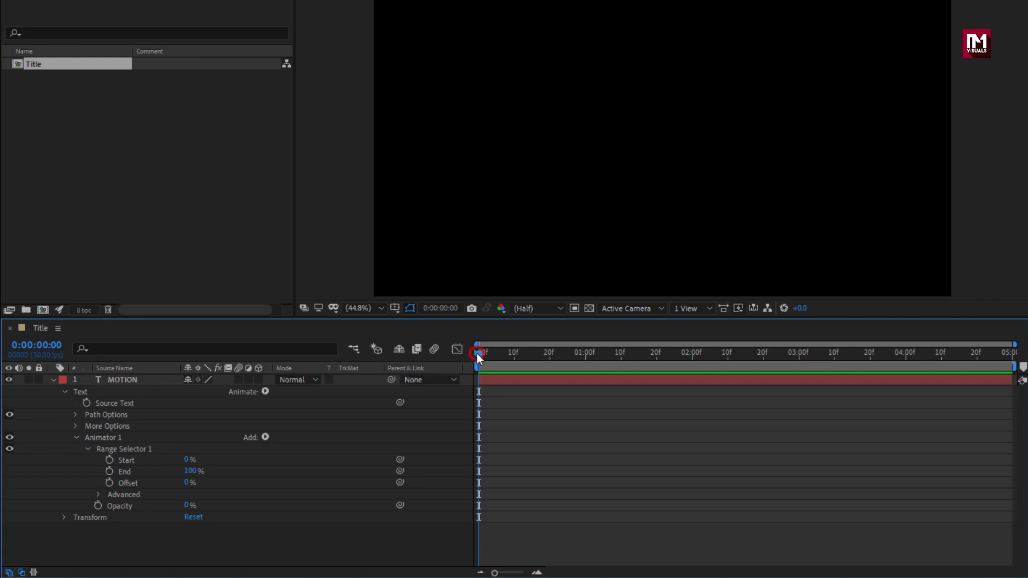
pyautogui.click(110, 461)
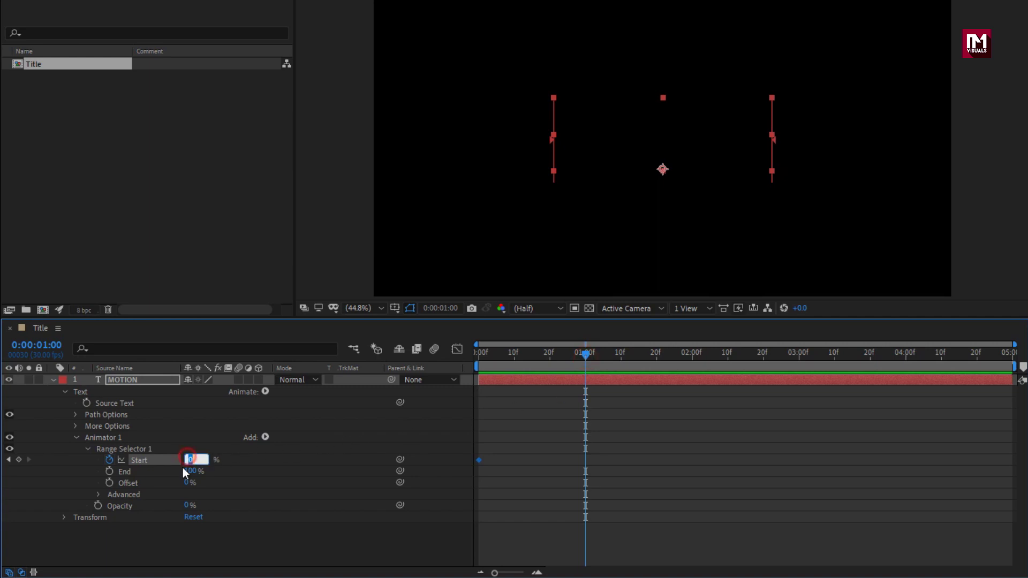
pyautogui.write('100')
pyautogui.press('Return')
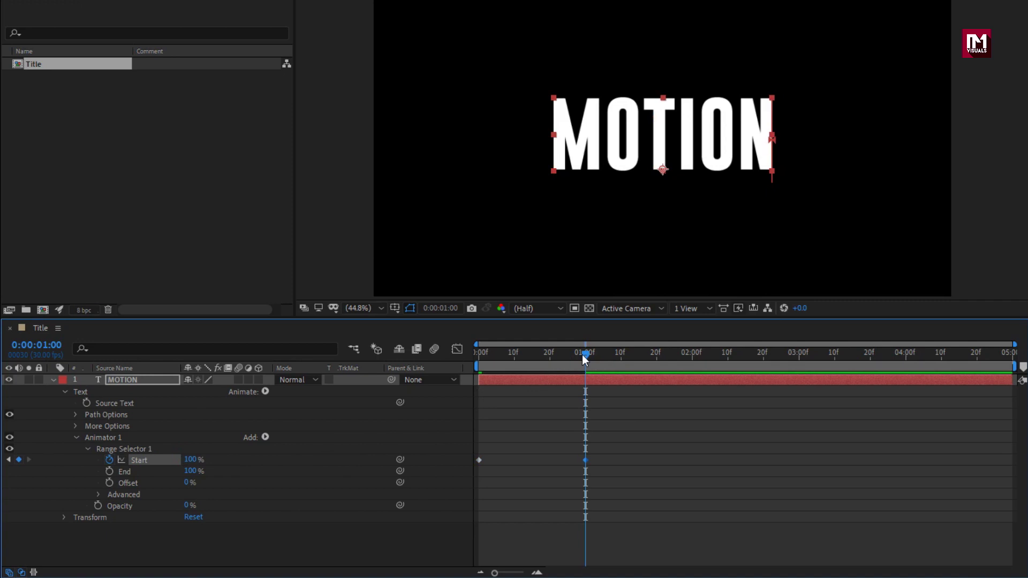
pyautogui.moveTo(585, 356); pyautogui.dragTo(526, 363)
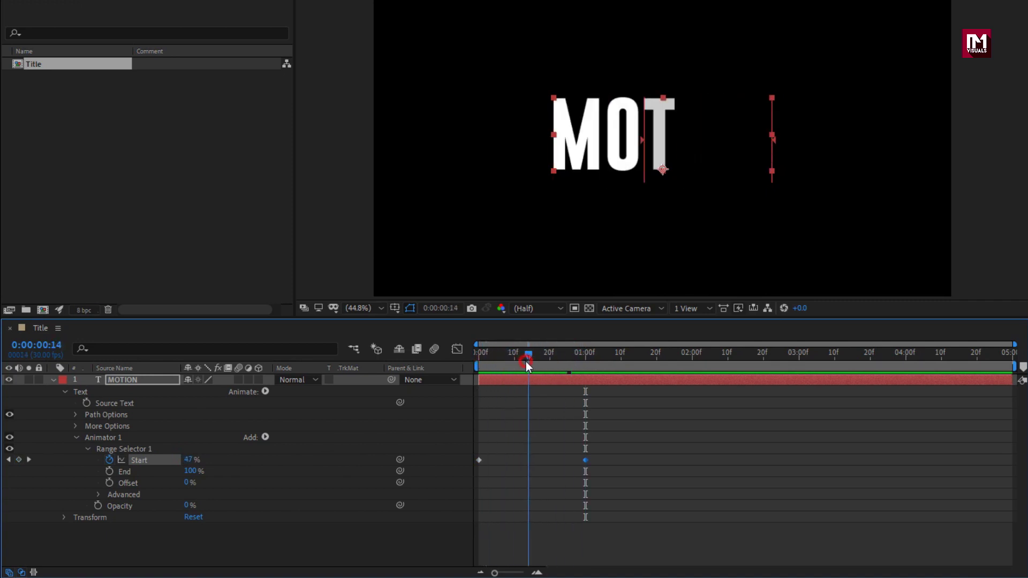
# Add Position 0, 350 to Animator 1 so letters rise from below, and select both Start keyframes.
pyautogui.click(265, 437)
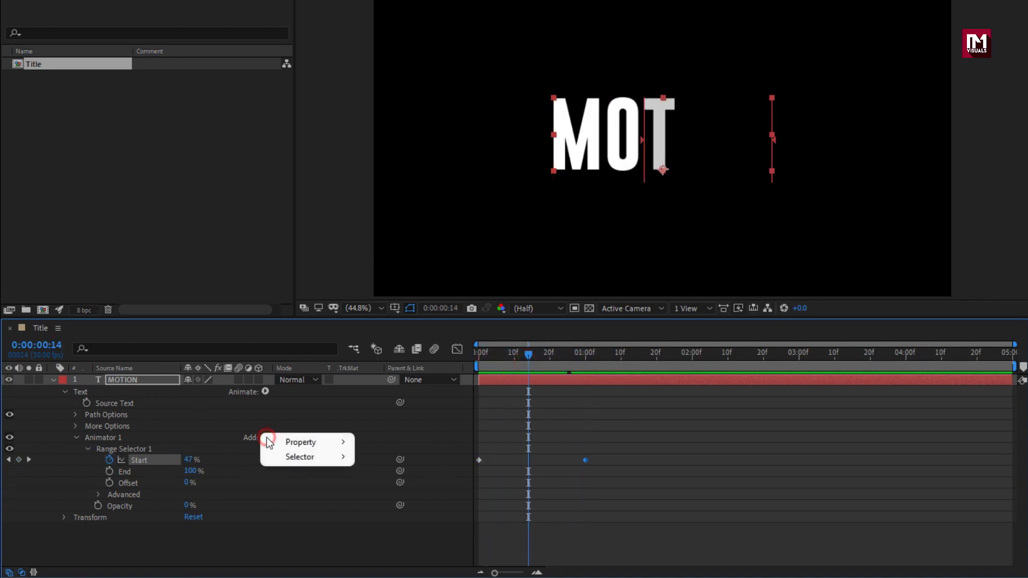
pyautogui.moveTo(299, 439)
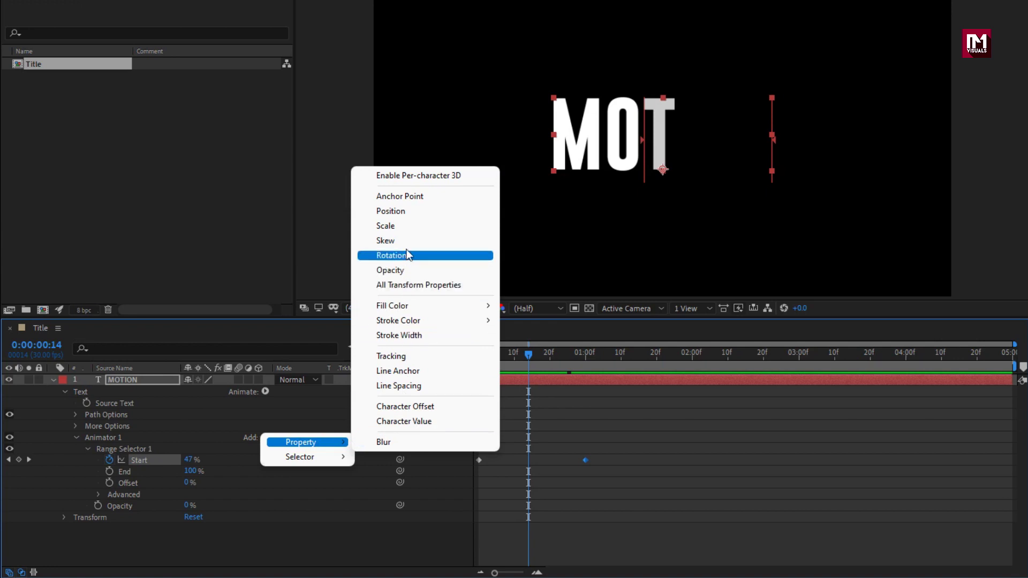
pyautogui.click(413, 212)
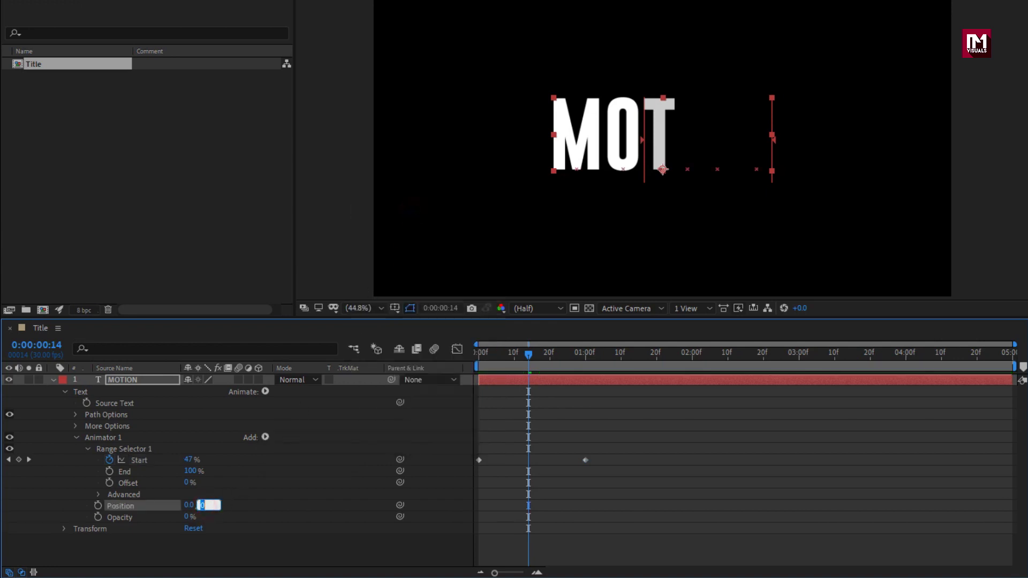
pyautogui.write('35')
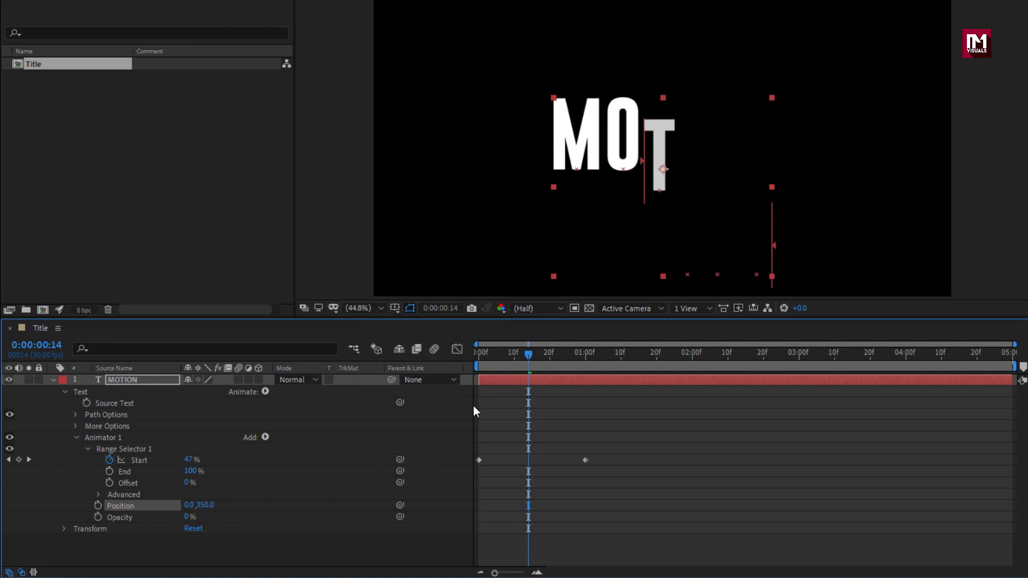
pyautogui.moveTo(479, 352)
pyautogui.mouseDown()
pyautogui.moveTo(584, 350)
pyautogui.moveTo(478, 352)
pyautogui.mouseUp()
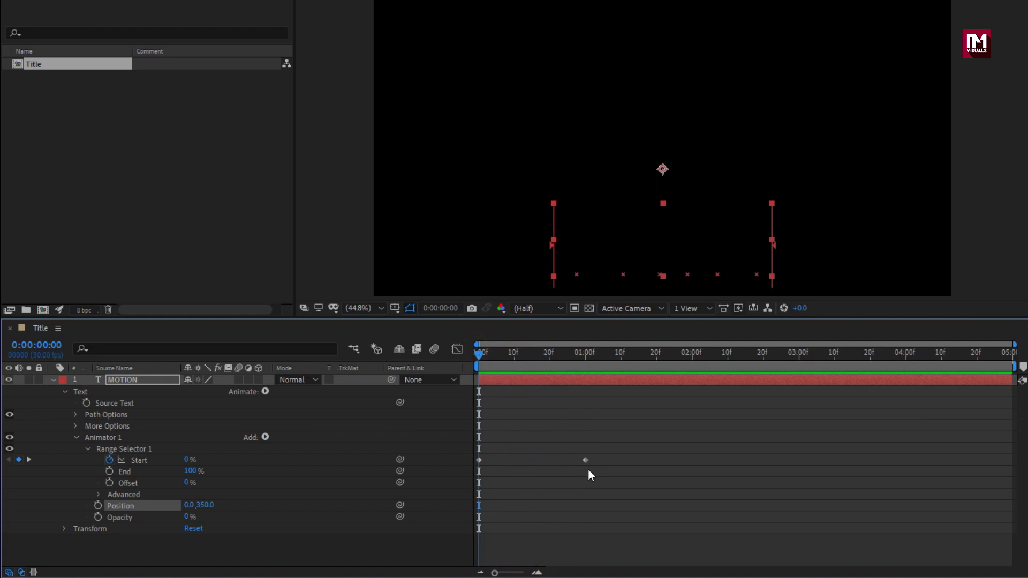
pyautogui.moveTo(590, 474); pyautogui.dragTo(474, 449)
# Apply Easy Ease to the Start keyframes and sharpen the speed curve to about 84% influence.
pyautogui.rightClick(478, 460)
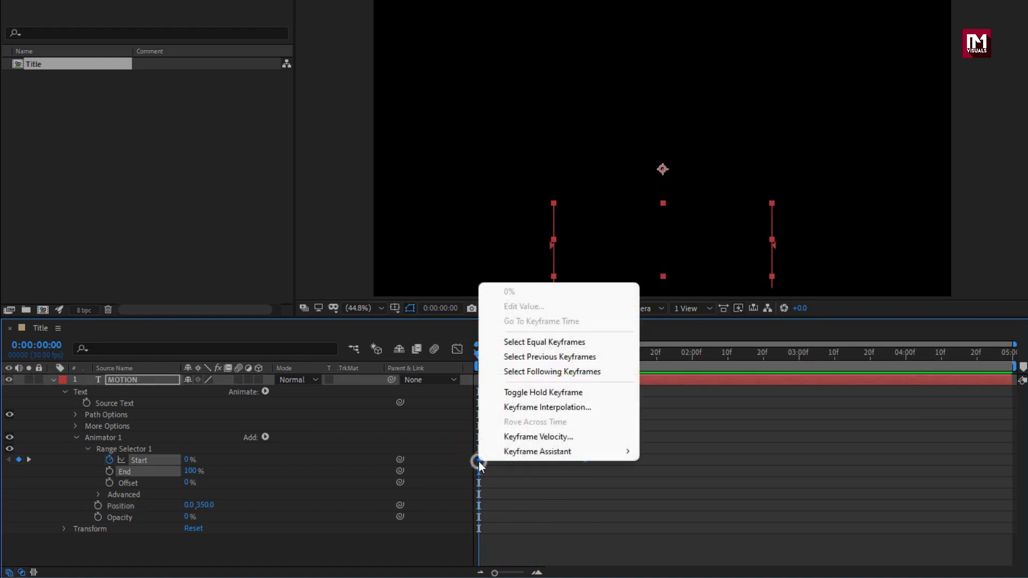
pyautogui.moveTo(561, 452)
pyautogui.click(698, 497)
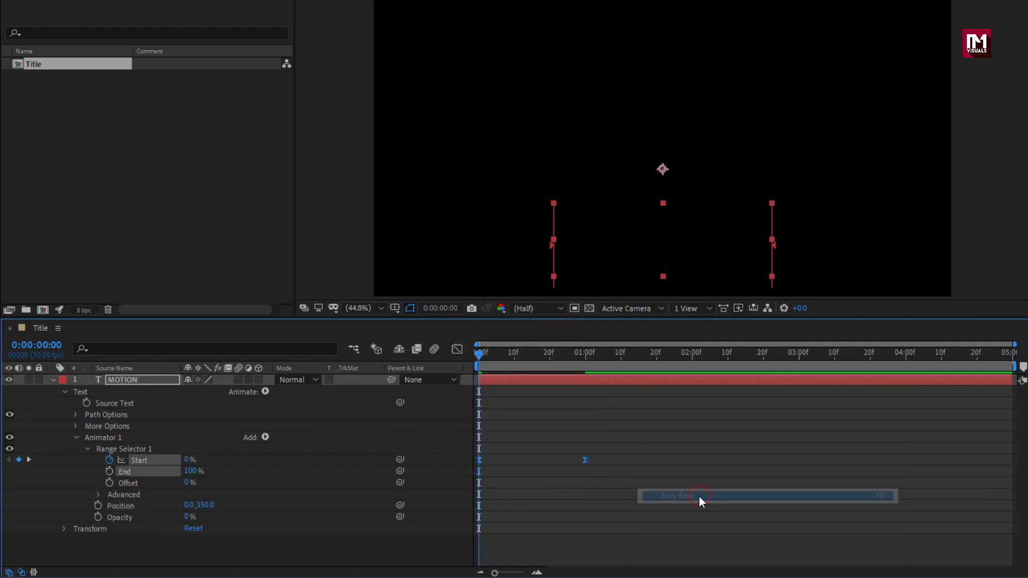
pyautogui.click(456, 349)
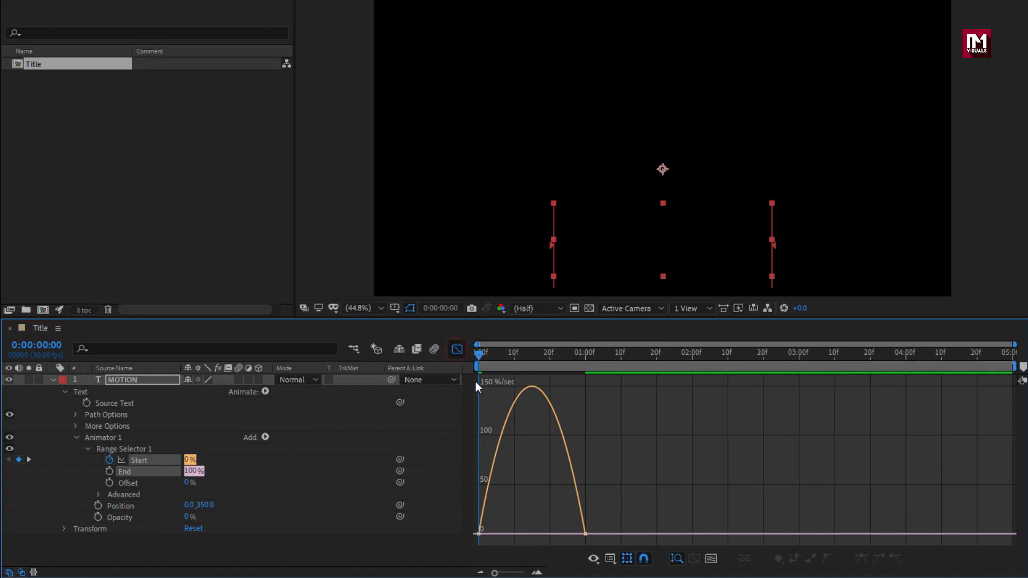
pyautogui.click(581, 534)
pyautogui.moveTo(561, 535); pyautogui.dragTo(540, 535)
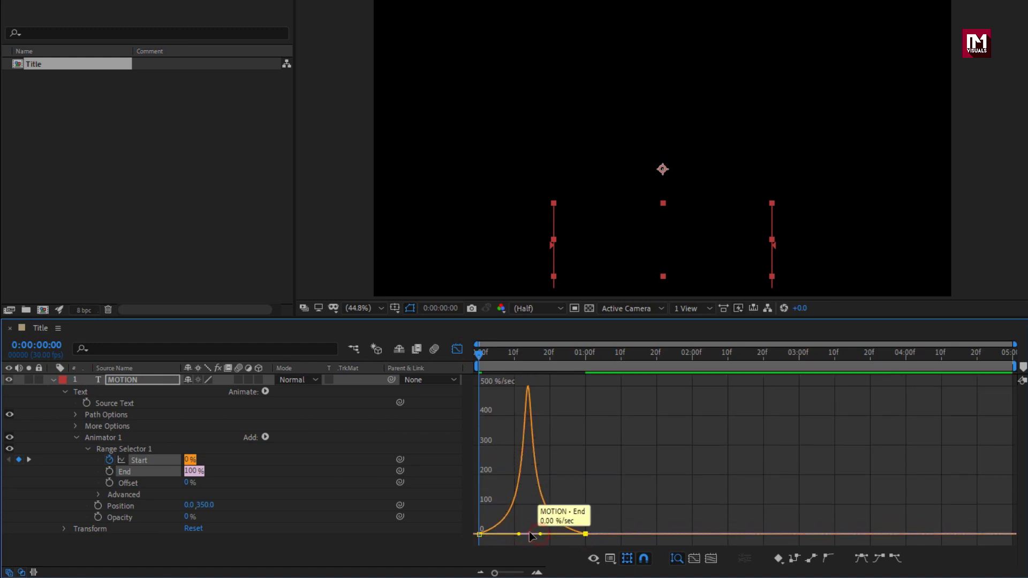
pyautogui.click(477, 354)
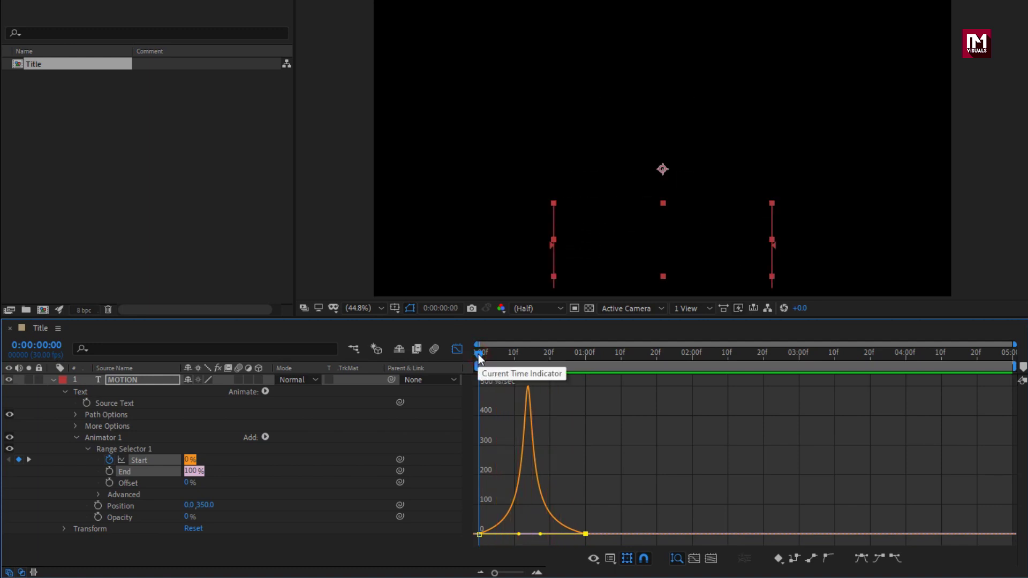
pyautogui.click(457, 352)
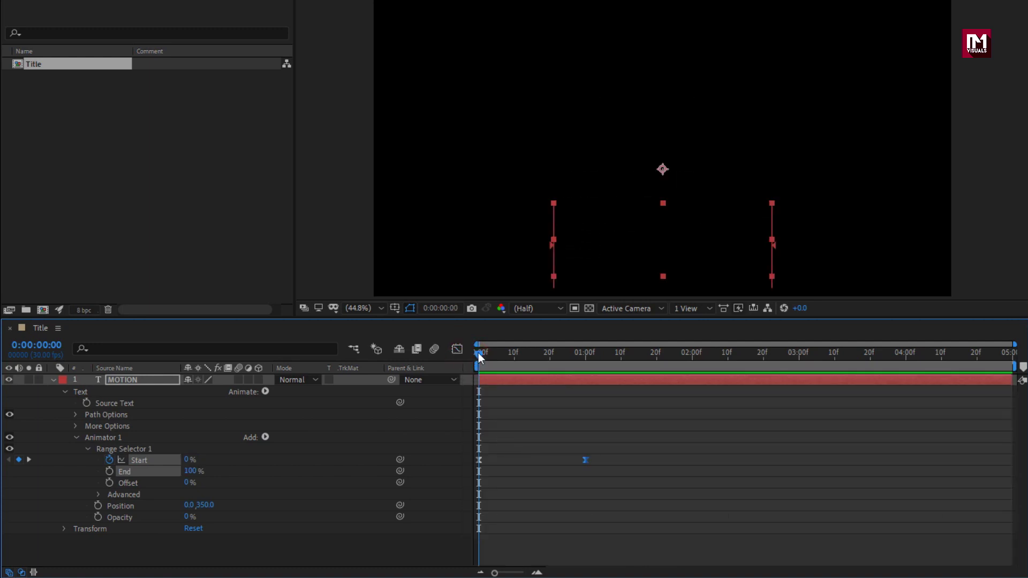
# Check the completed reveal at 1:14, then collapse Range Selector 1 and Animator 1.
pyautogui.moveTo(478, 352); pyautogui.dragTo(608, 352)
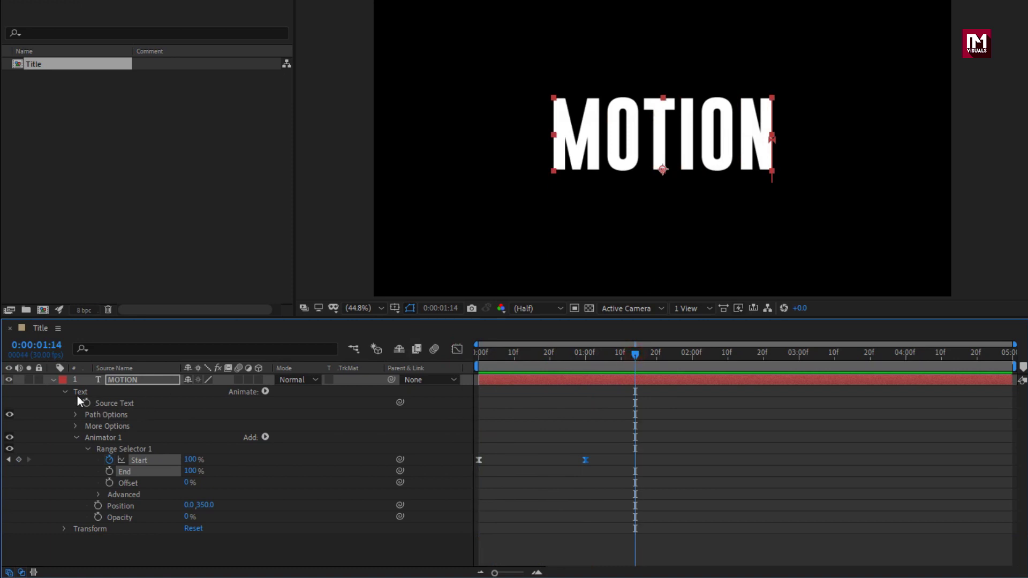
pyautogui.click(124, 381)
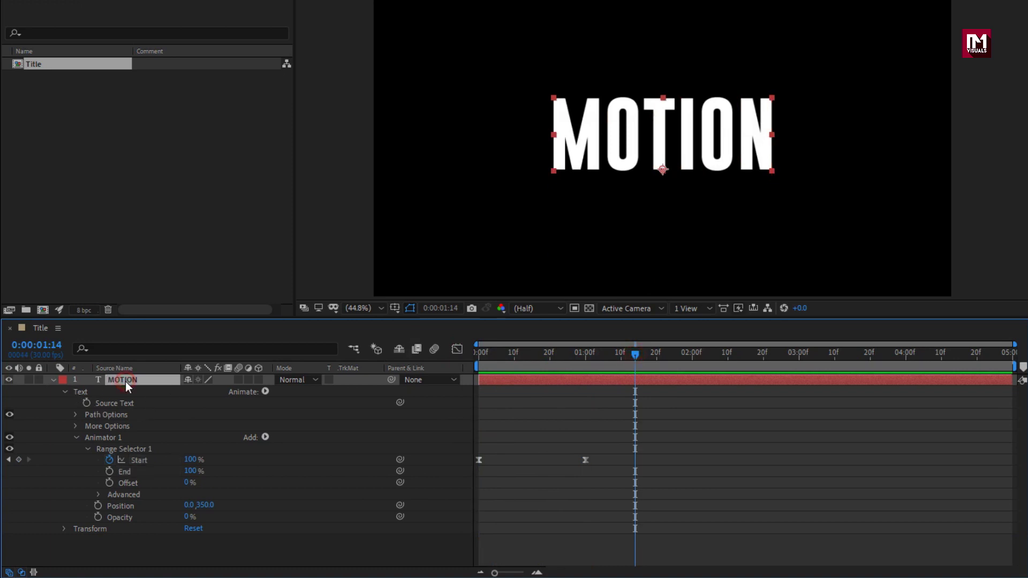
pyautogui.click(88, 449)
pyautogui.click(83, 439)
pyautogui.click(77, 438)
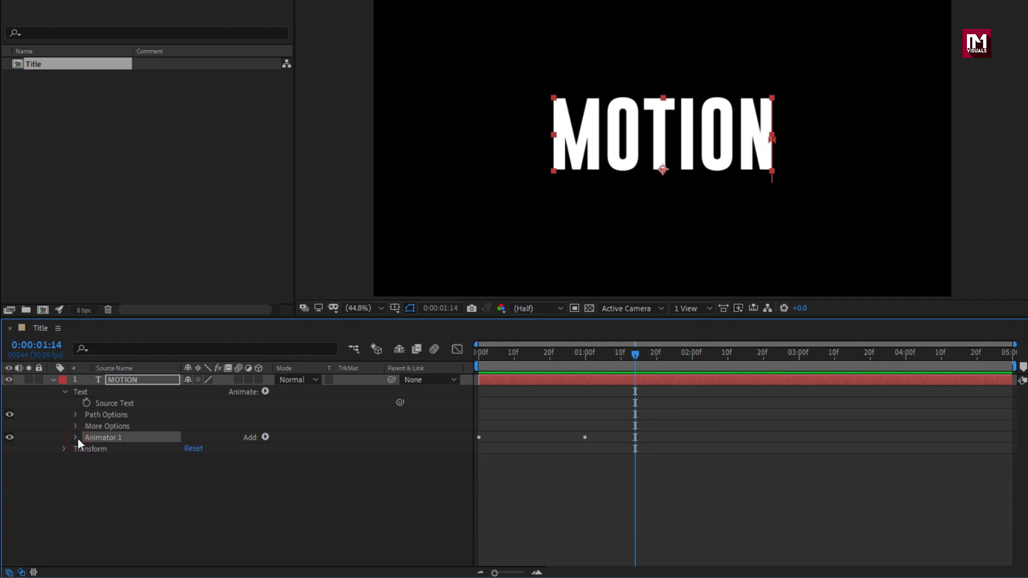
pyautogui.click(143, 380)
# Add a second Opacity animator at 0% and expand its Range Selector 1.
pyautogui.click(265, 391)
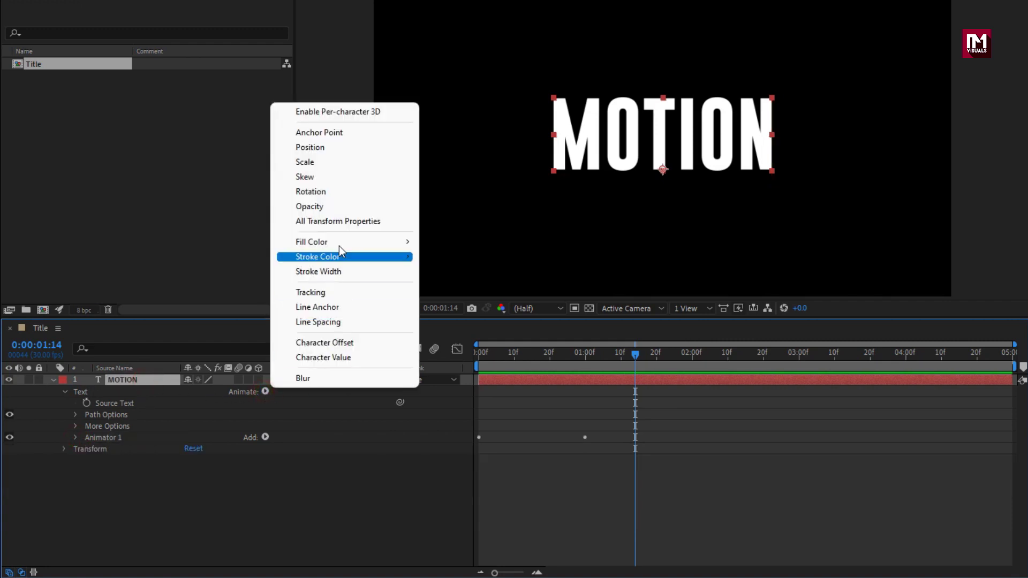
pyautogui.click(332, 208)
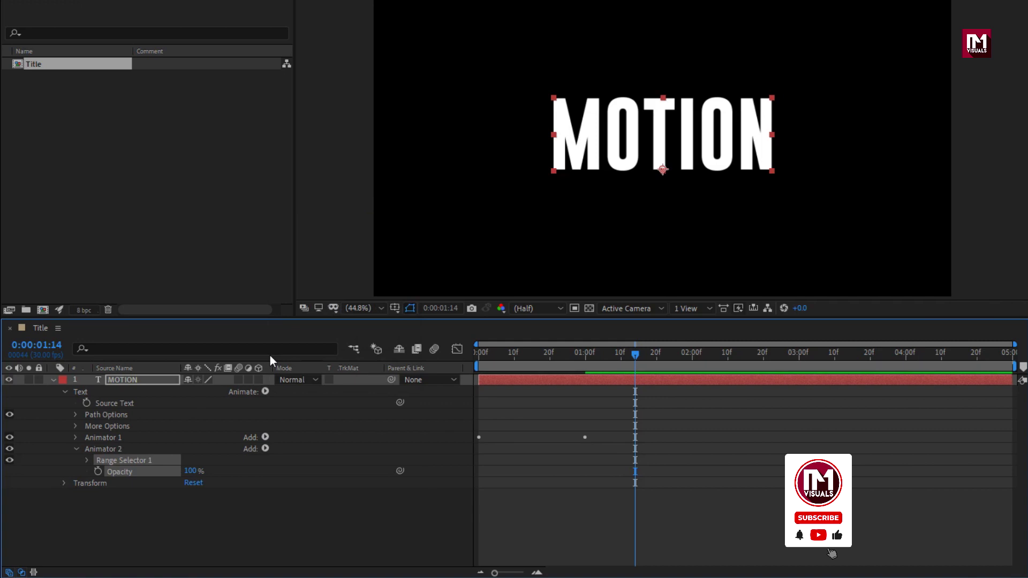
pyautogui.moveTo(188, 471); pyautogui.dragTo(102, 477)
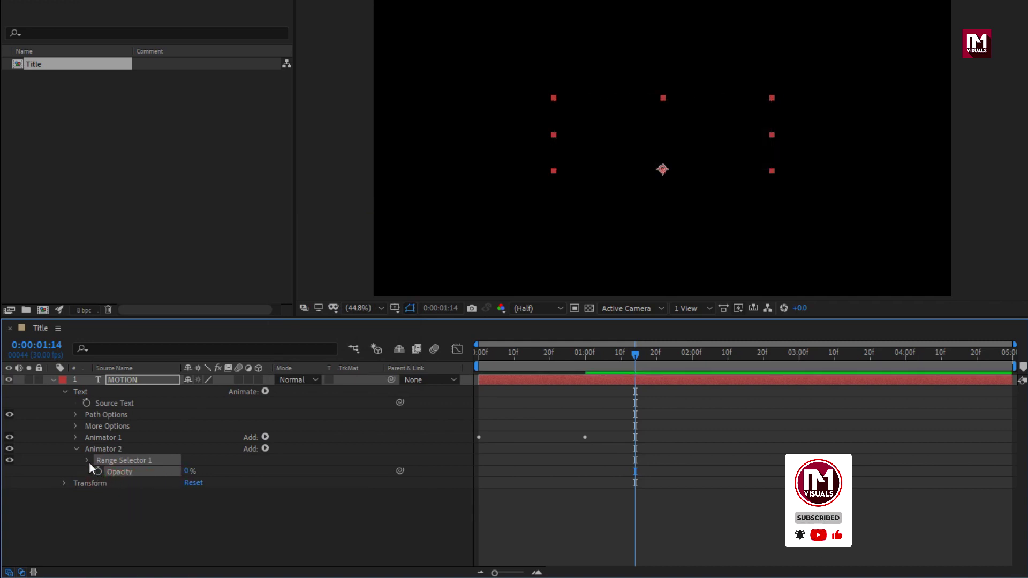
pyautogui.click(87, 460)
pyautogui.click(78, 484)
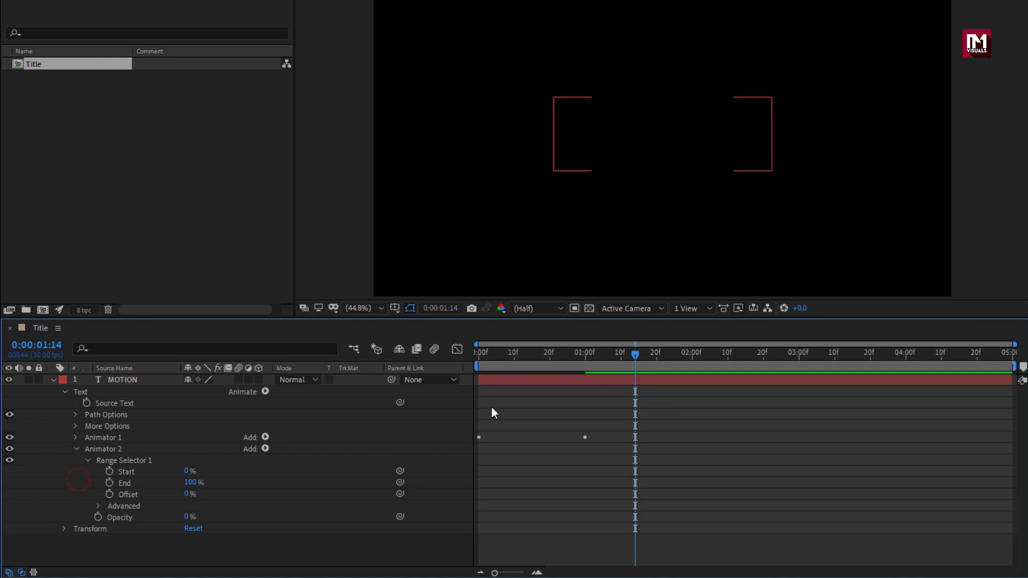
# Keyframe End at 0% on 1:00 and 100% on 2:00.
pyautogui.click(585, 357)
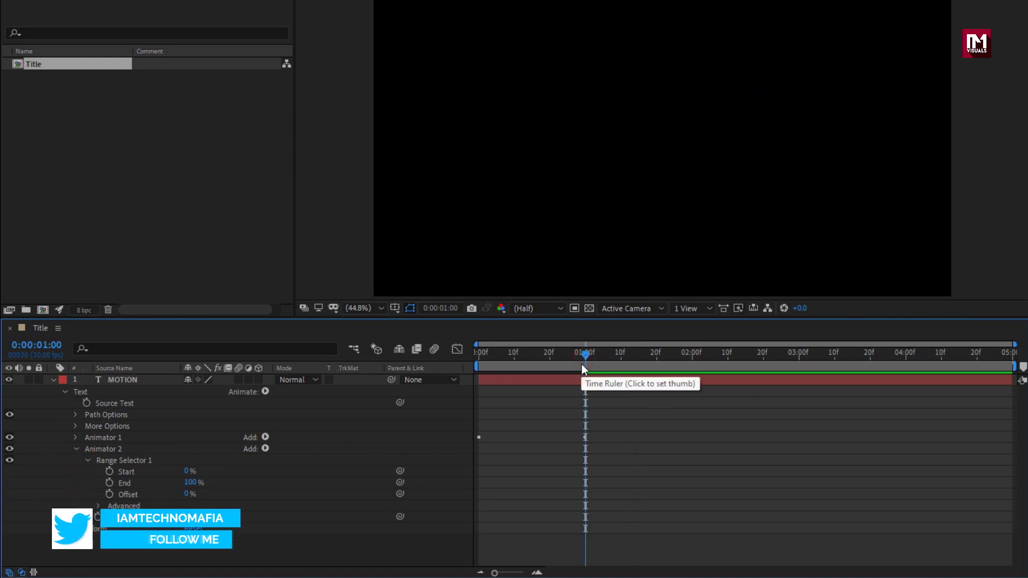
pyautogui.click(109, 483)
pyautogui.click(191, 482)
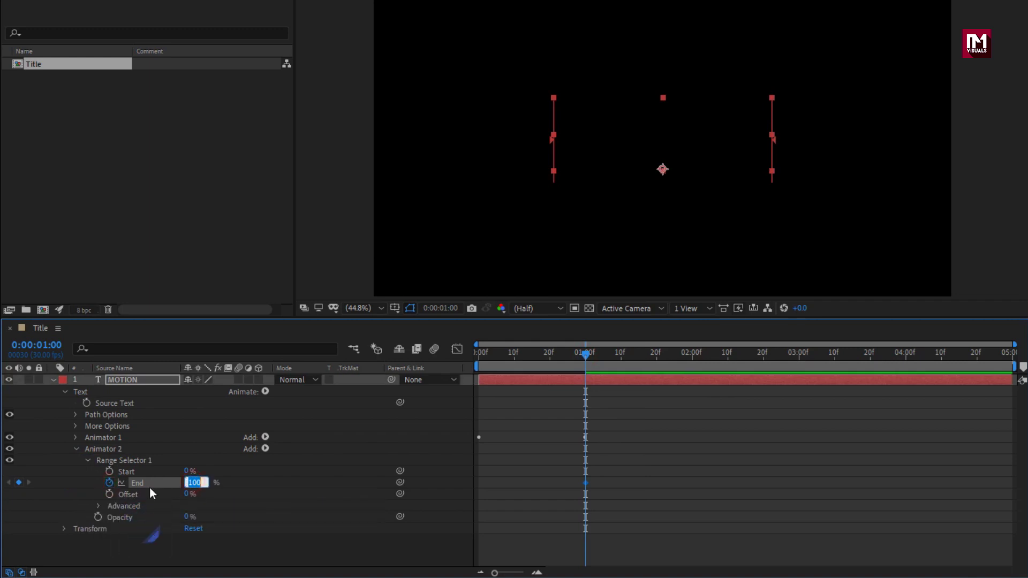
pyautogui.write('0')
pyautogui.press('Return')
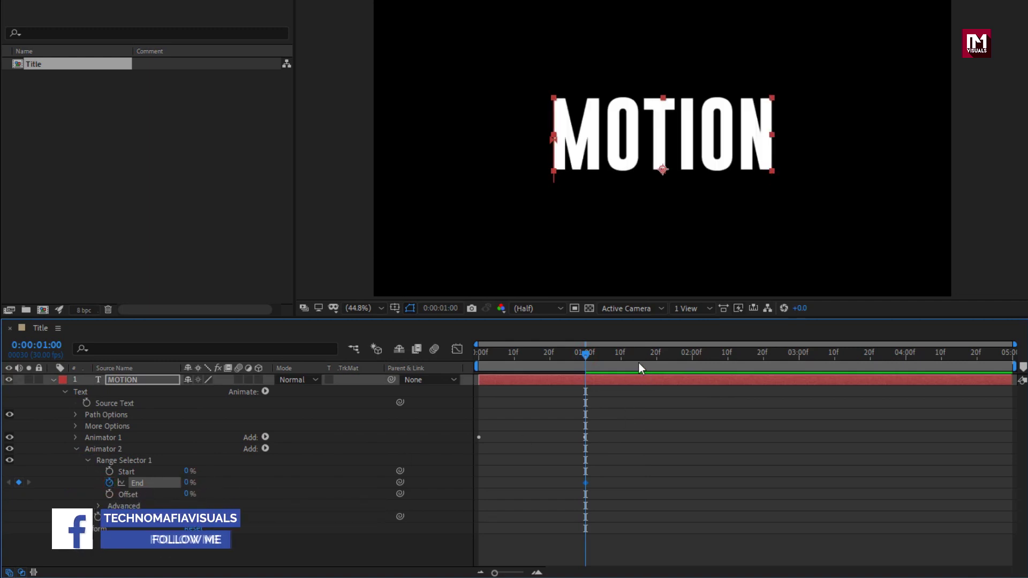
pyautogui.moveTo(649, 356); pyautogui.dragTo(664, 359)
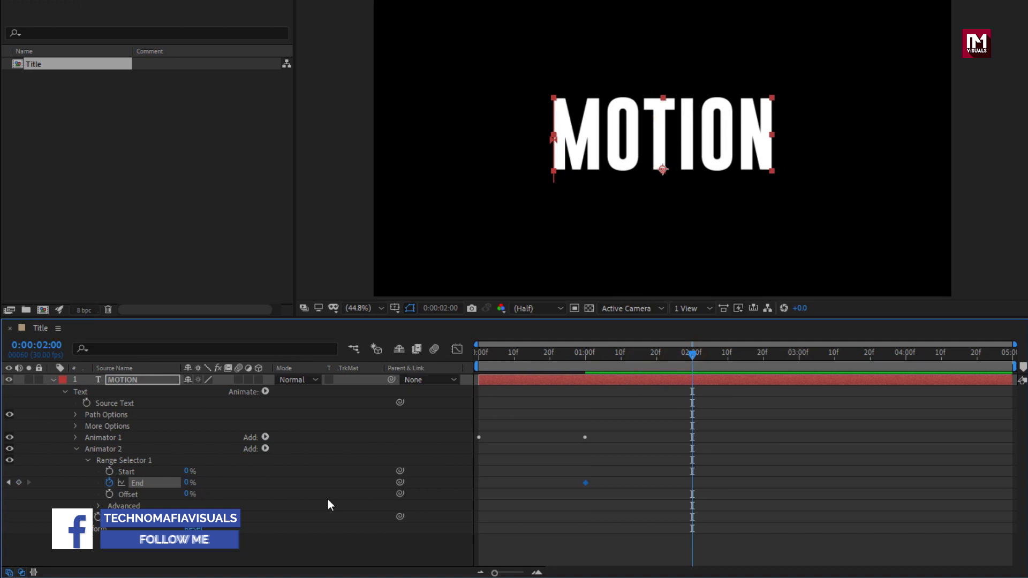
pyautogui.click(190, 483)
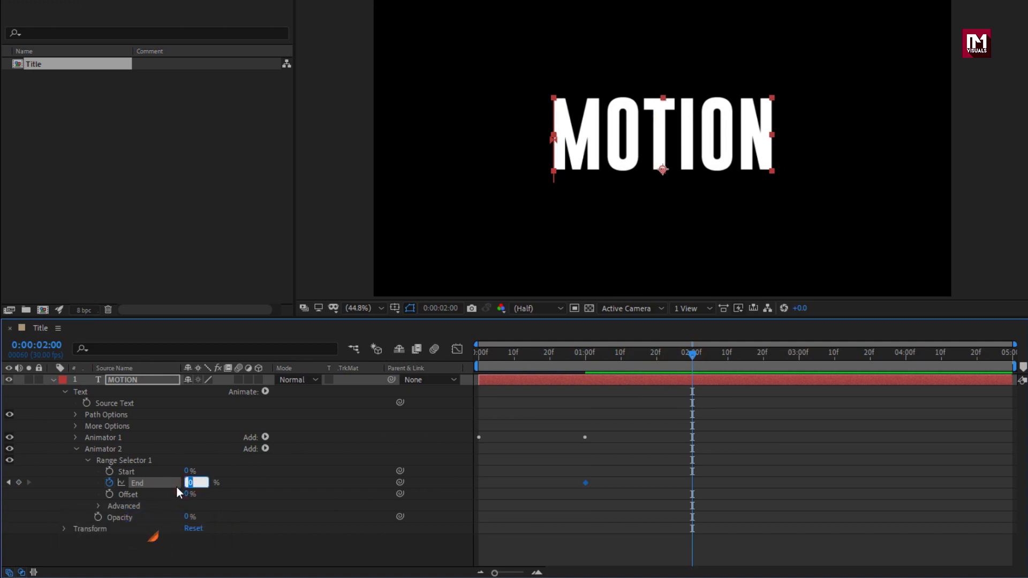
pyautogui.write('100')
pyautogui.press('Return')
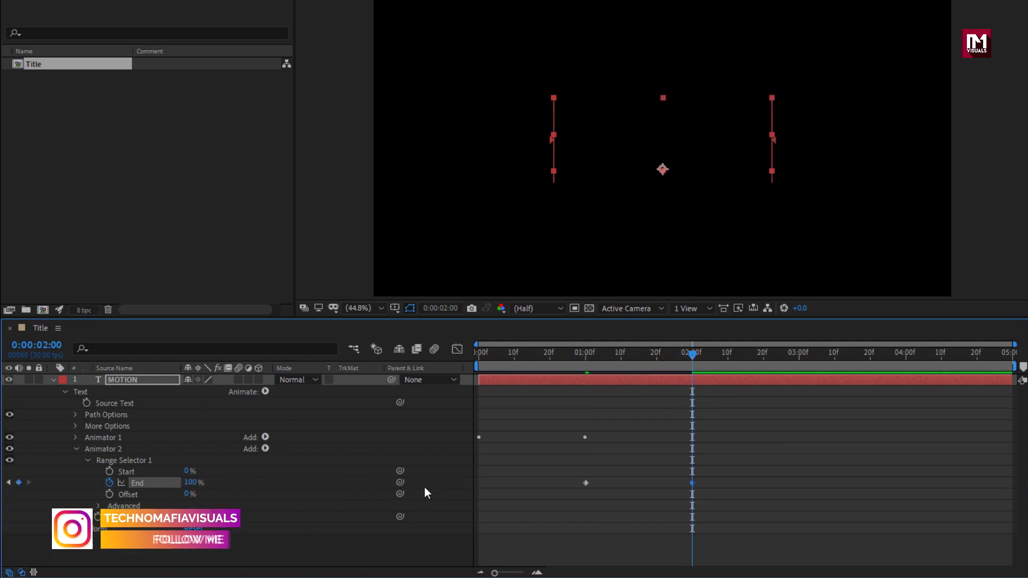
# Easy Ease the End keyframes with a sharp speed peak, then check the vanish around 1:15.
pyautogui.moveTo(706, 479); pyautogui.dragTo(572, 499)
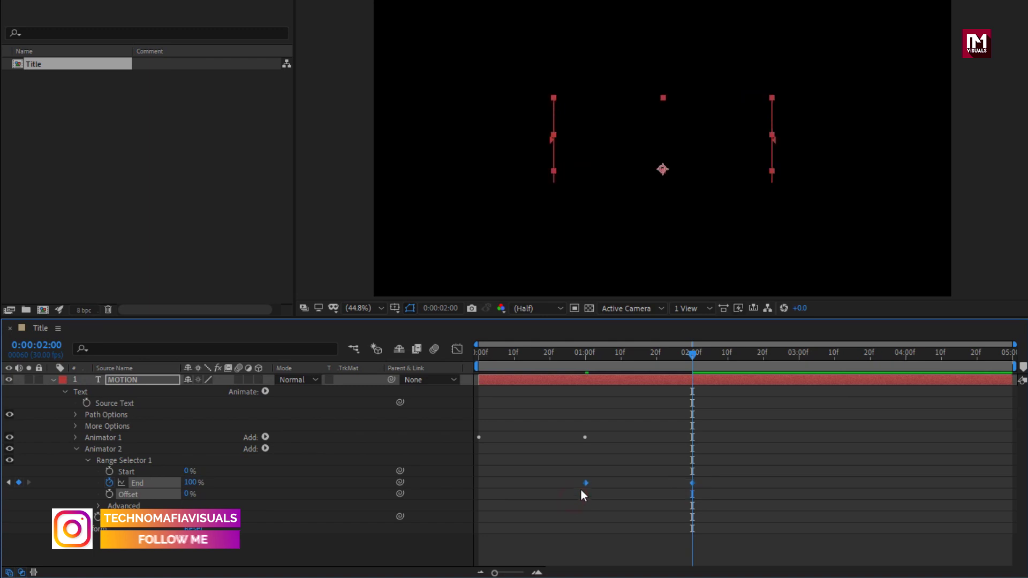
pyautogui.rightClick(586, 484)
pyautogui.moveTo(727, 474)
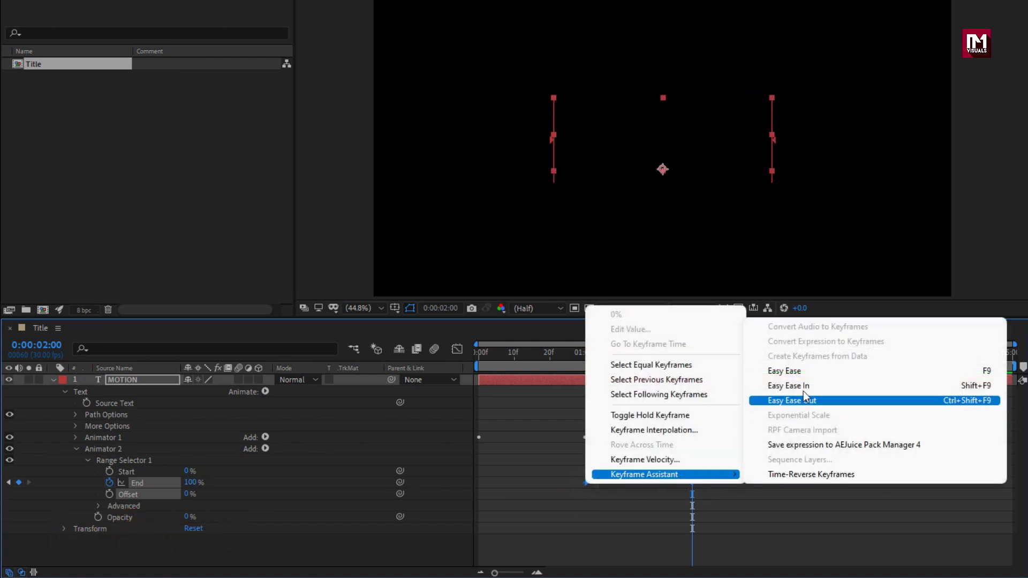
pyautogui.click(800, 372)
pyautogui.click(456, 348)
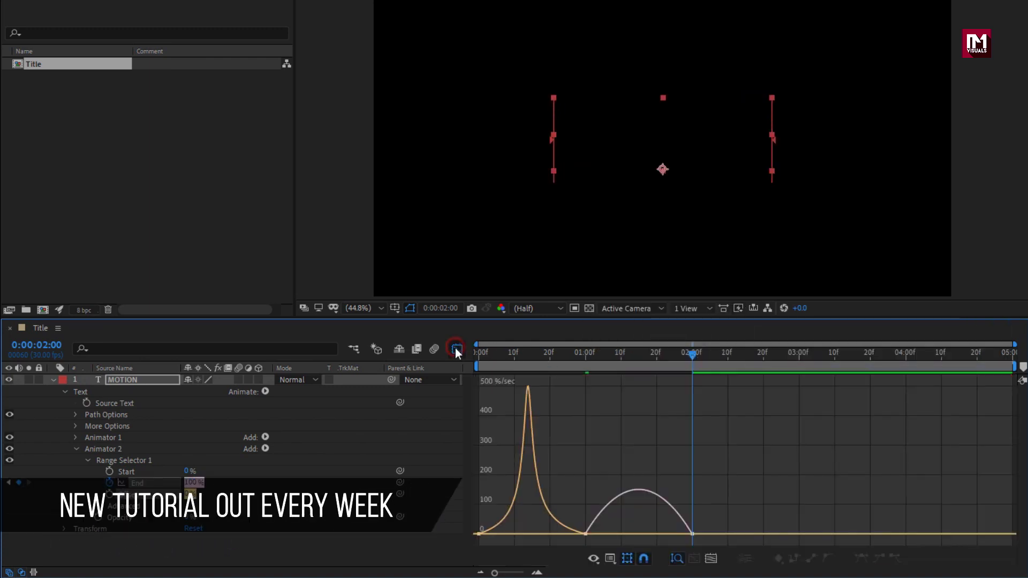
pyautogui.moveTo(674, 529); pyautogui.dragTo(651, 529)
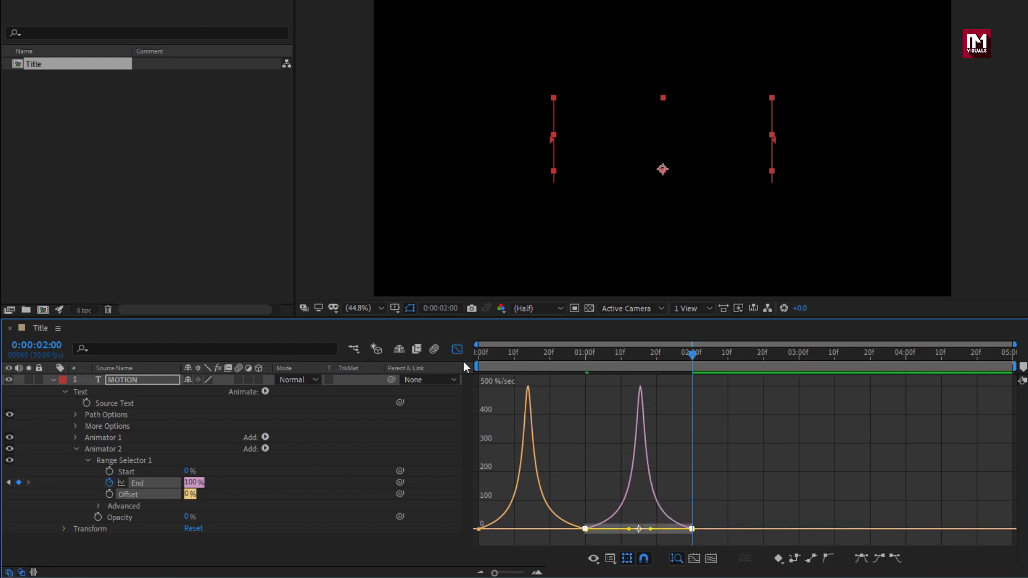
pyautogui.moveTo(479, 355); pyautogui.dragTo(701, 358)
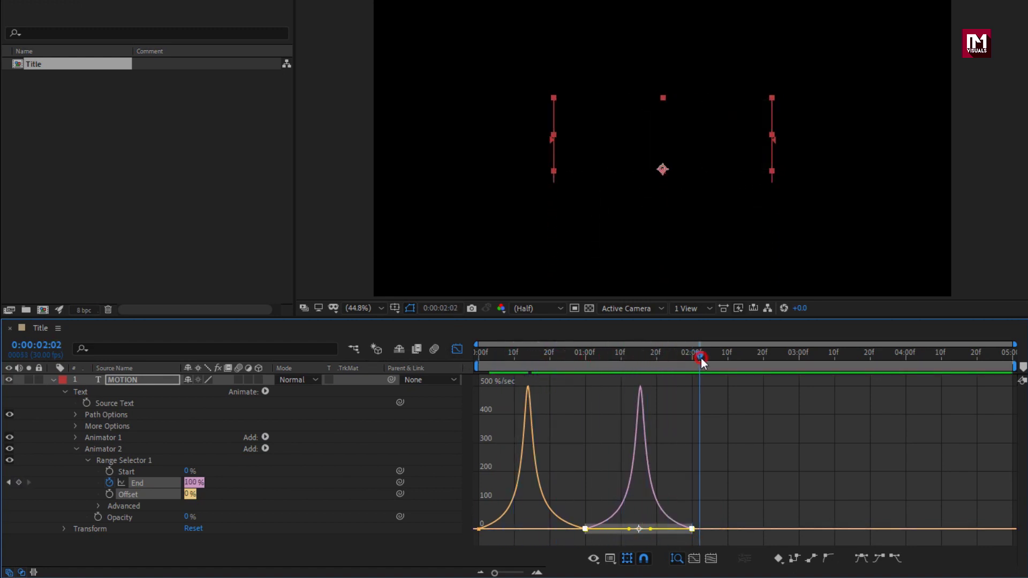
pyautogui.click(458, 350)
pyautogui.moveTo(520, 362); pyautogui.dragTo(639, 361)
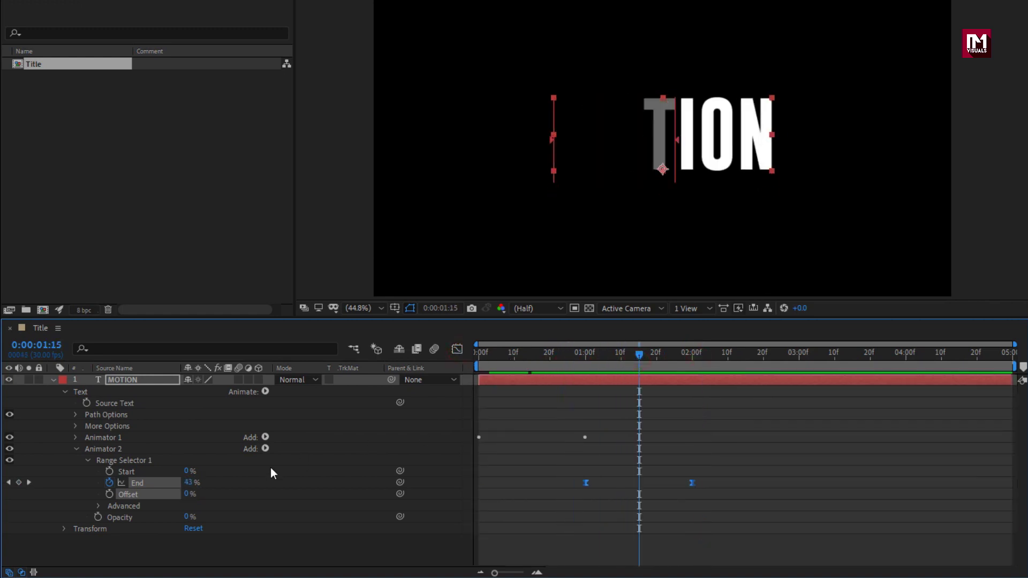
# Add Position 0, -350 to Animator 2 so letters rise upward as they vanish.
pyautogui.click(123, 450)
pyautogui.click(265, 449)
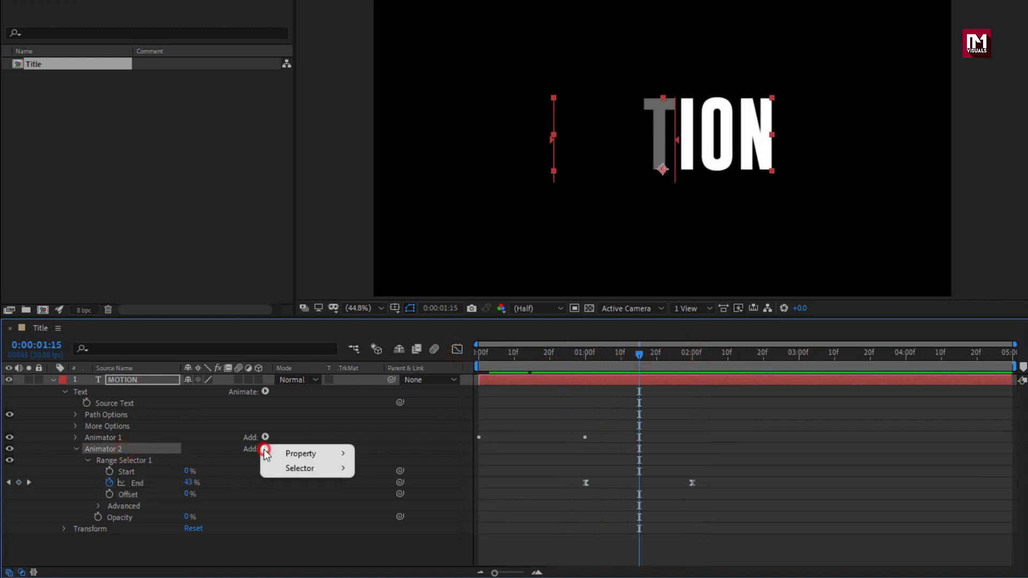
pyautogui.moveTo(308, 454)
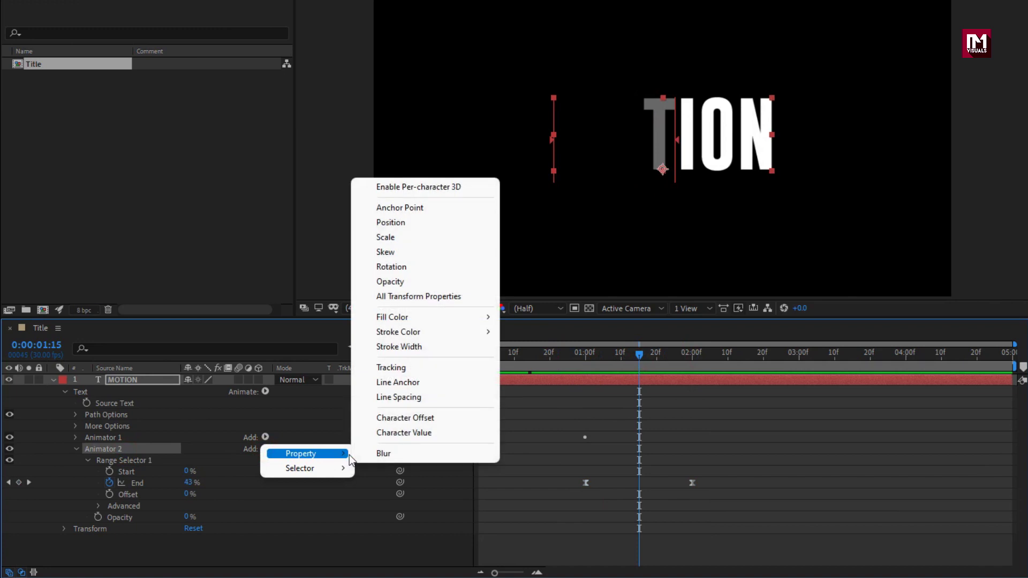
pyautogui.click(393, 222)
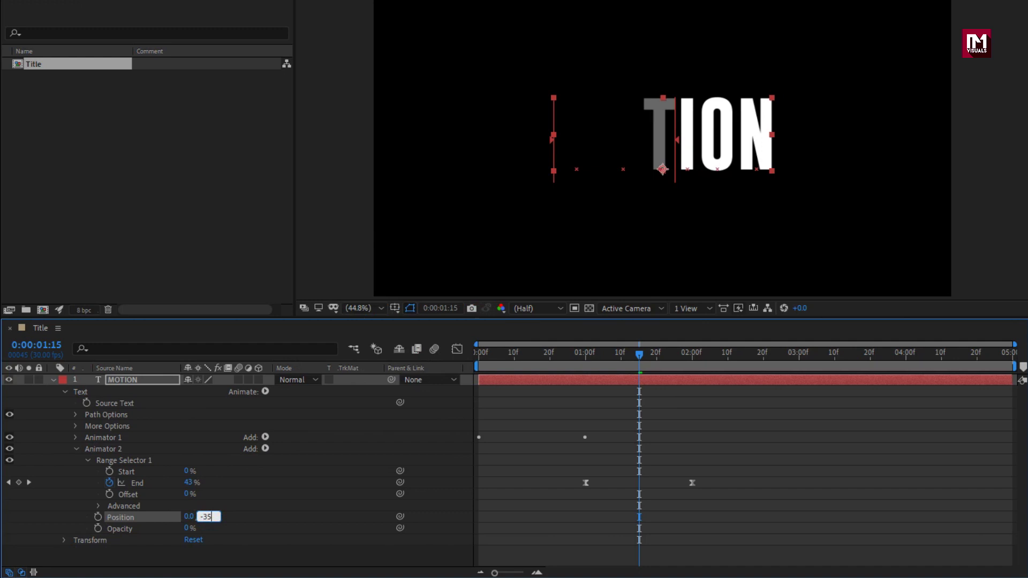
pyautogui.moveTo(476, 357)
pyautogui.mouseDown()
pyautogui.moveTo(674, 358)
pyautogui.moveTo(489, 357)
pyautogui.mouseUp()
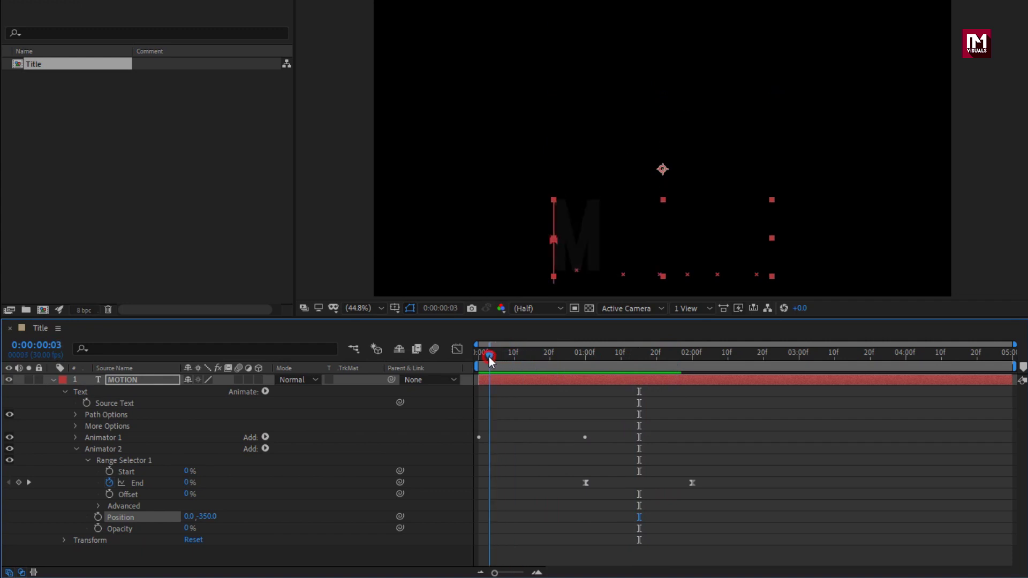
# At 1:00, draw a wide rectangular mask on MOTION and fit its top and bottom edges to the letters.
pyautogui.click(53, 380)
pyautogui.moveTo(551, 354); pyautogui.dragTo(586, 354)
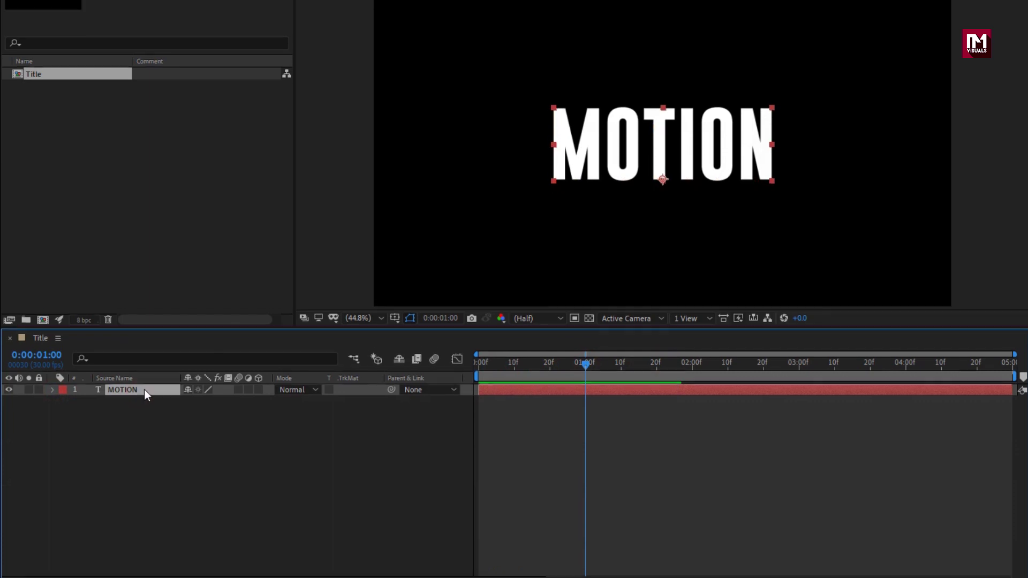
pyautogui.click(146, 7)
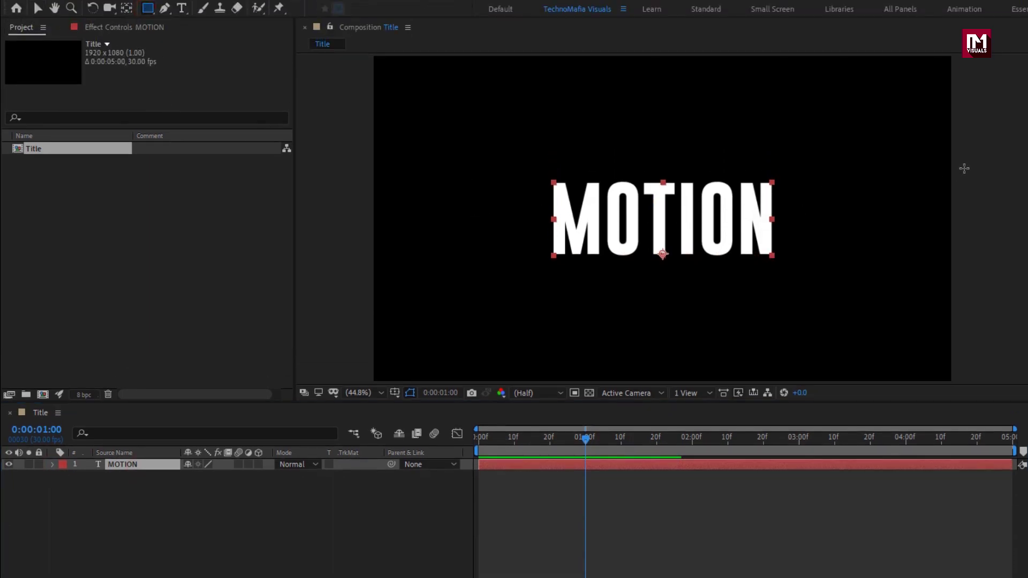
pyautogui.moveTo(964, 168); pyautogui.dragTo(354, 275)
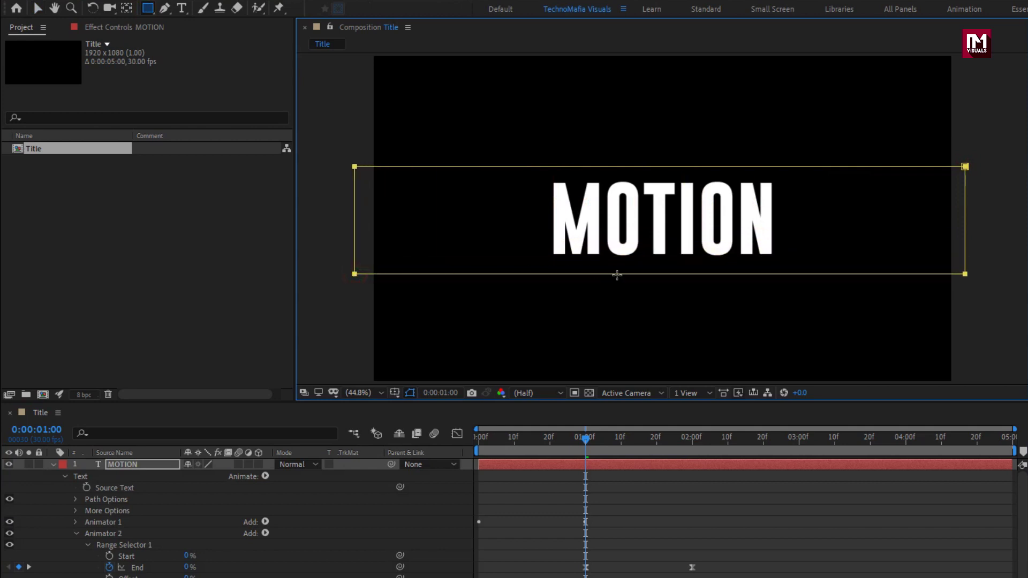
pyautogui.press('v')
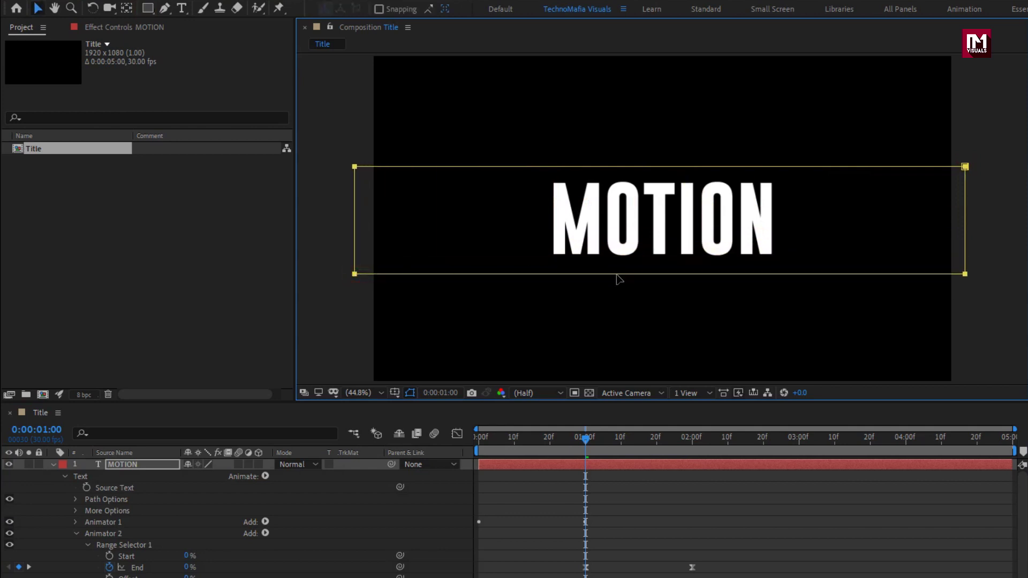
pyautogui.moveTo(660, 274); pyautogui.dragTo(657, 263)
pyautogui.moveTo(661, 166); pyautogui.dragTo(659, 178)
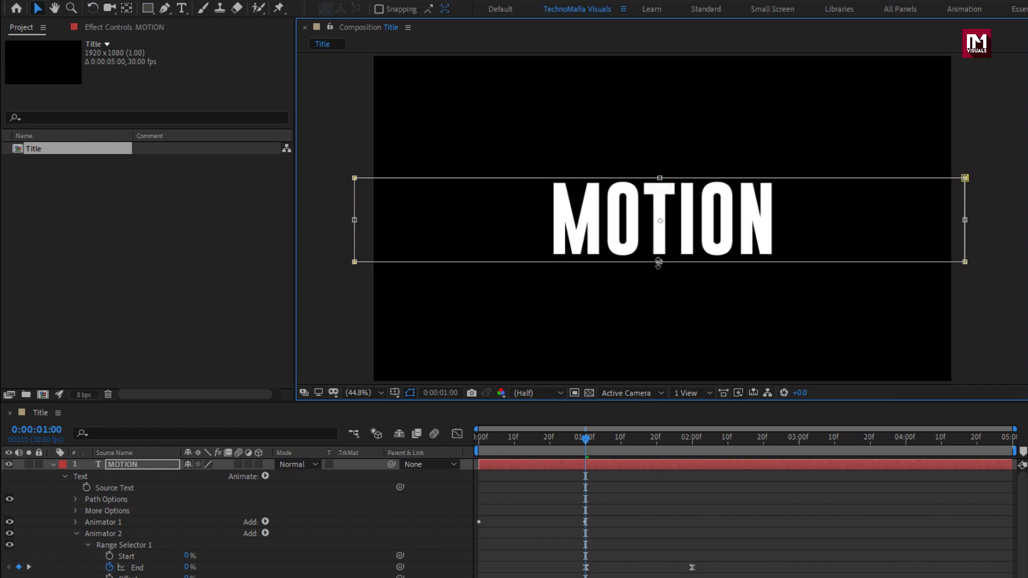
pyautogui.moveTo(656, 261); pyautogui.dragTo(654, 260)
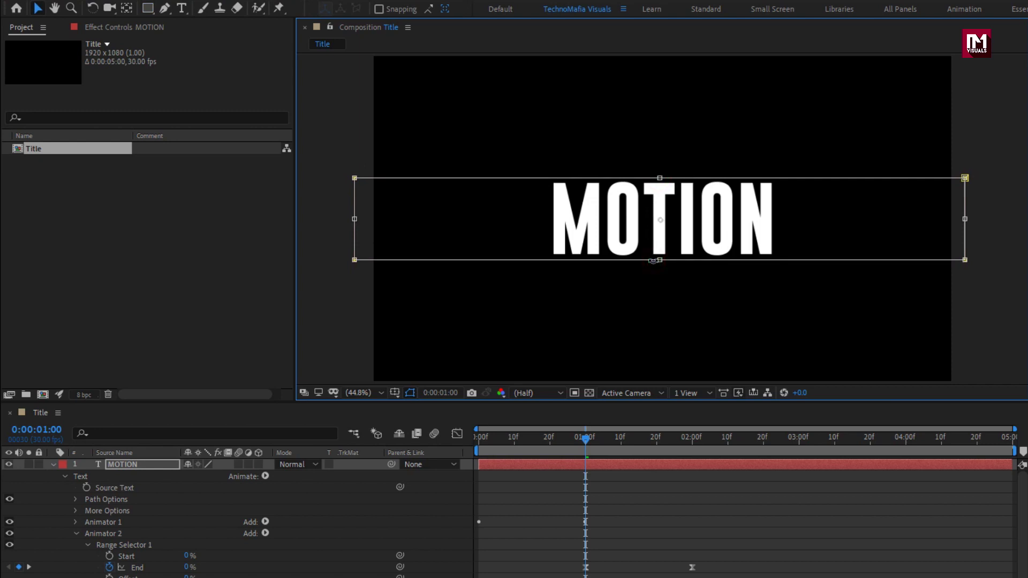
# Scrub and play back the animation to check letters entering and leaving the mask.
pyautogui.moveTo(496, 440); pyautogui.dragTo(648, 439)
pyautogui.press('space')
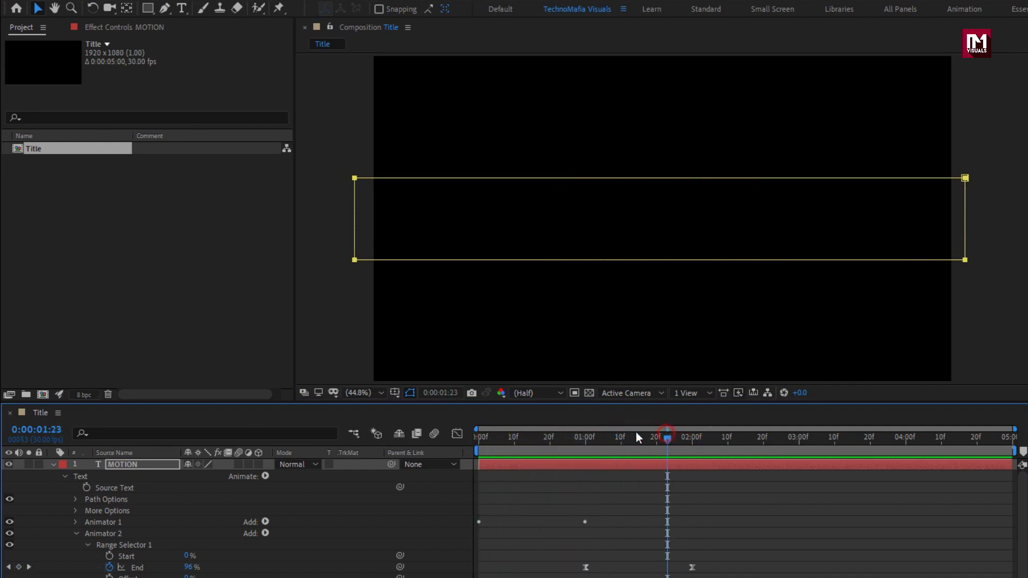
pyautogui.click(52, 464)
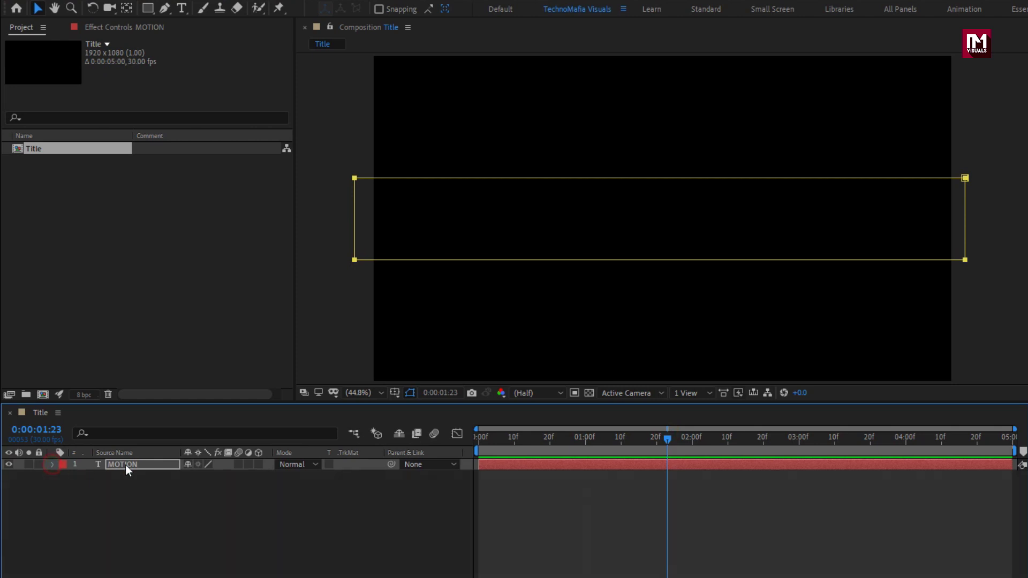
pyautogui.click(479, 439)
pyautogui.press('space')
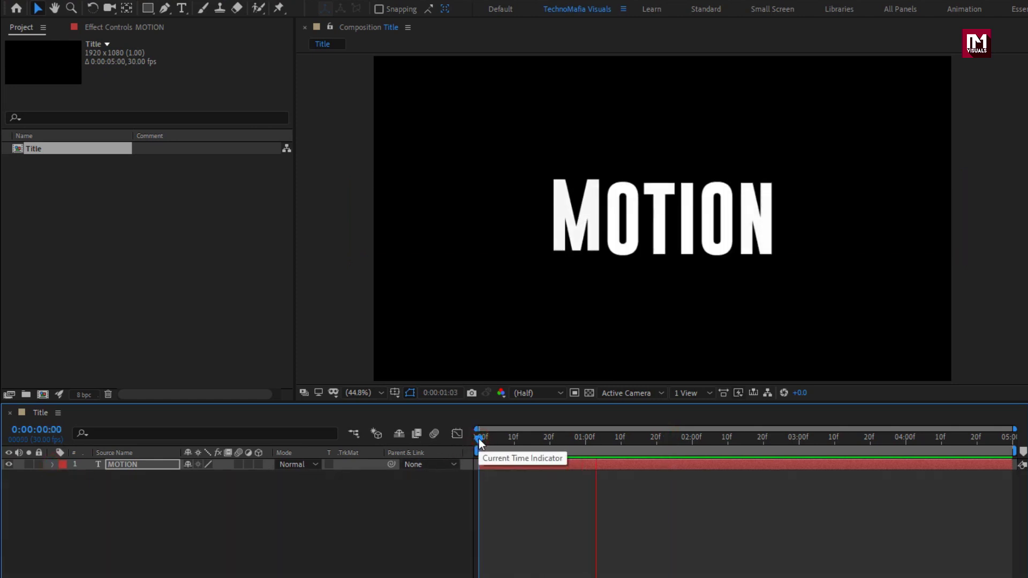
pyautogui.press('space')
pyautogui.click(586, 440)
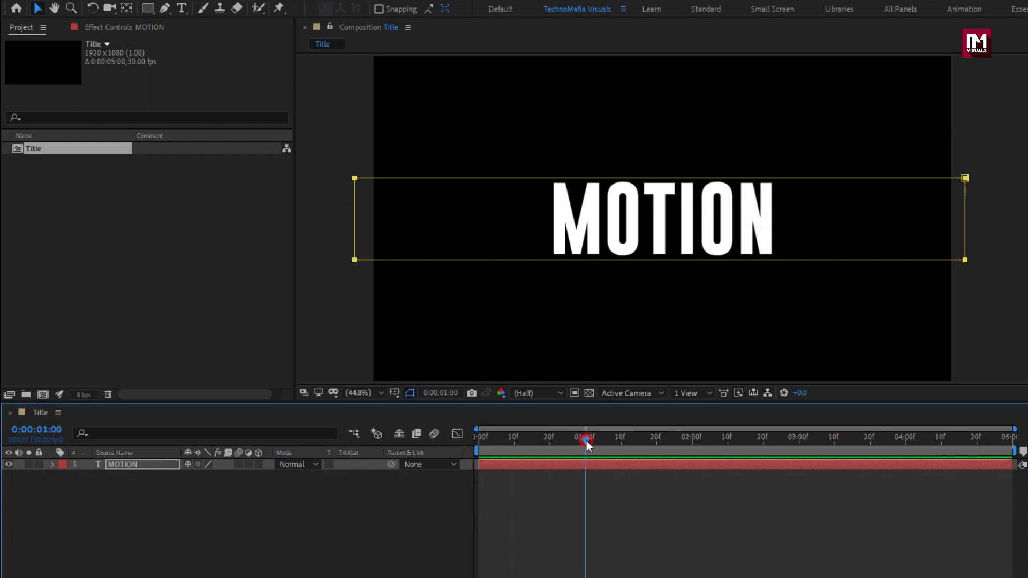
# Apply a Fill effect to the MOTION text layer with its colour set to white FFFFFF.
pyautogui.click(134, 464)
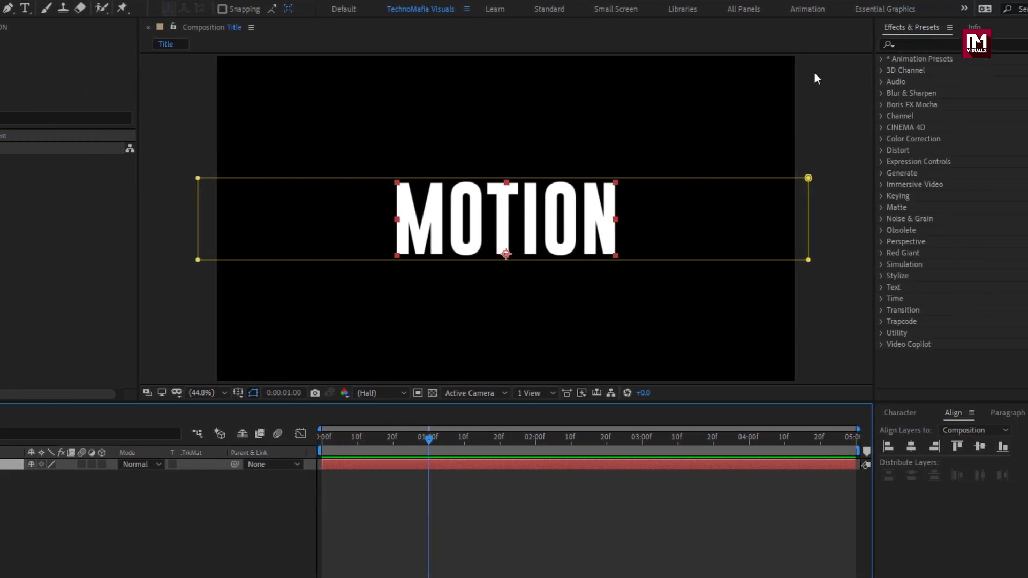
pyautogui.click(868, 45)
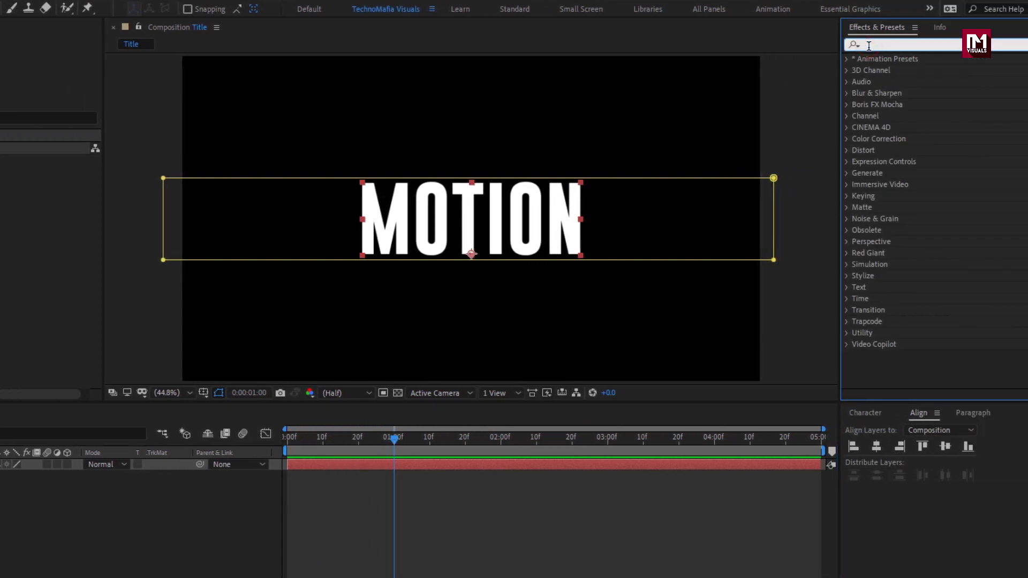
pyautogui.write('fill')
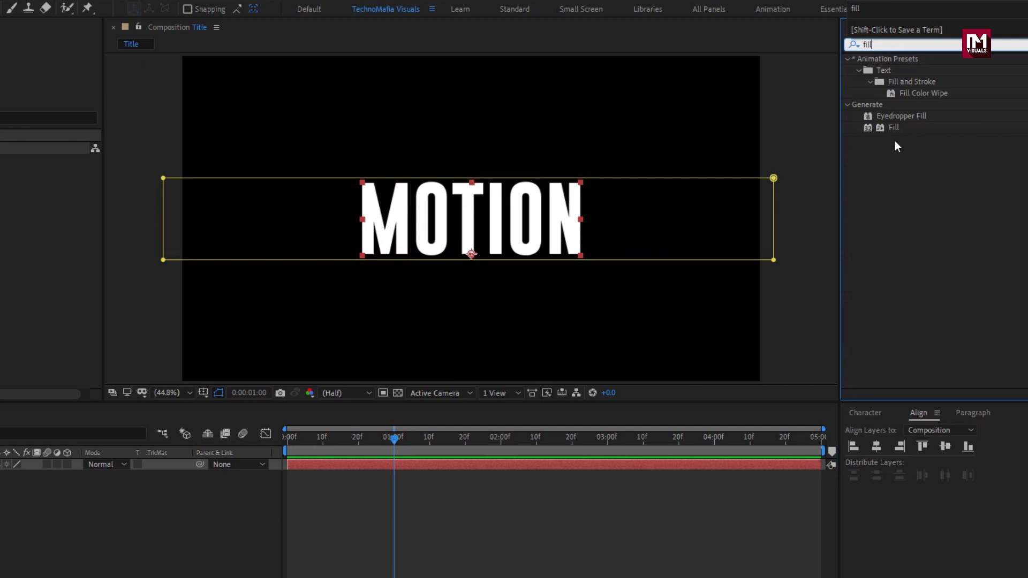
pyautogui.doubleClick(893, 127)
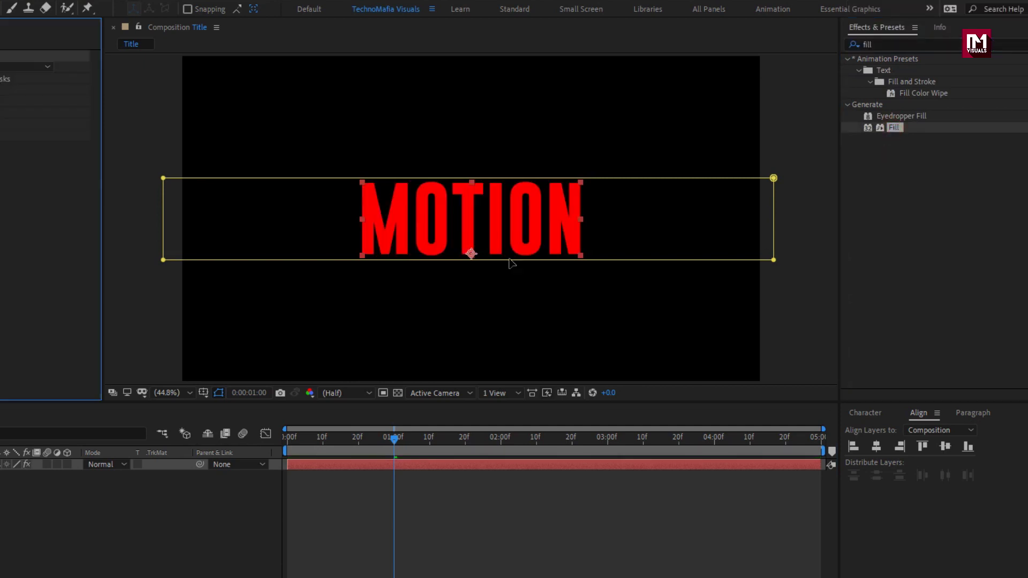
pyautogui.click(168, 92)
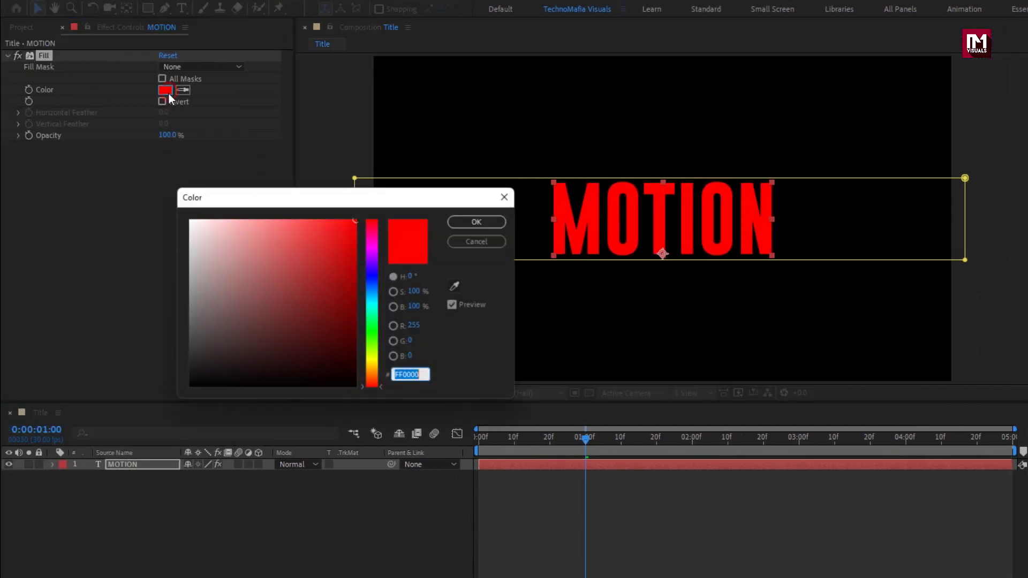
pyautogui.moveTo(200, 227); pyautogui.dragTo(134, 210)
pyautogui.click(480, 221)
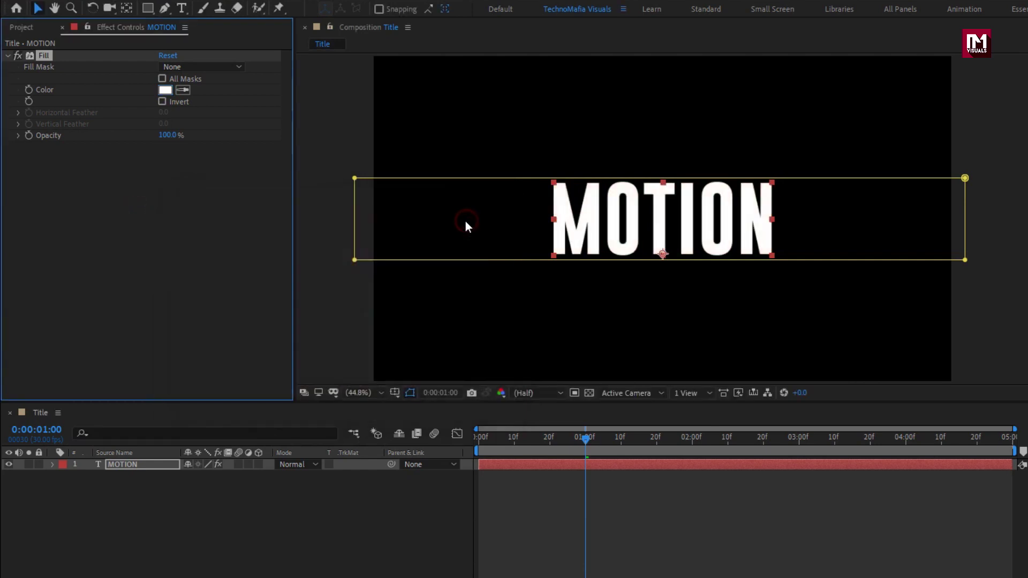
pyautogui.click(135, 465)
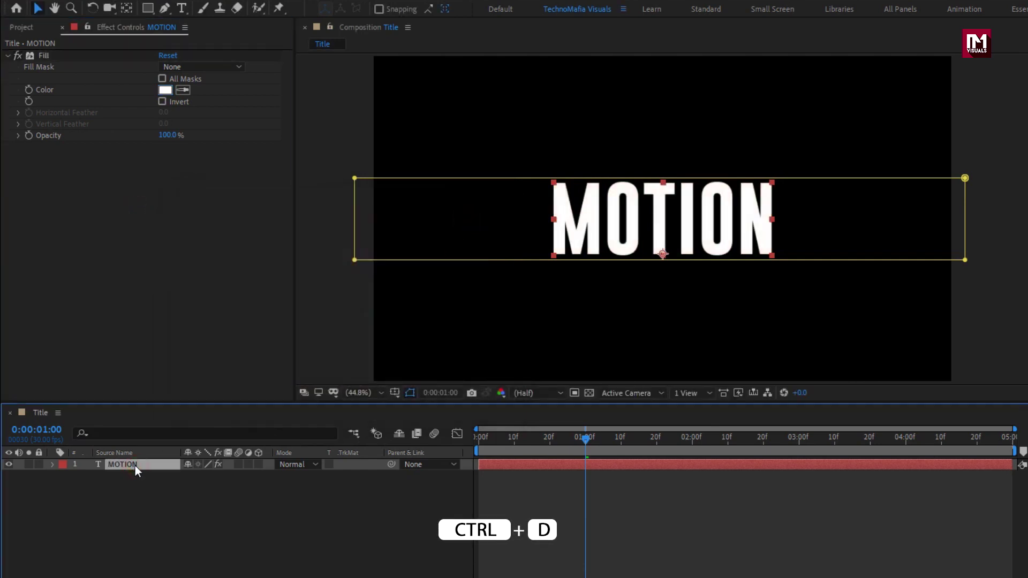
# Duplicate MOTION as MOTION 2, start it at 1:00, and set its Fill colour to yellow E7B903.
pyautogui.hotkey('ctrl', 'd')
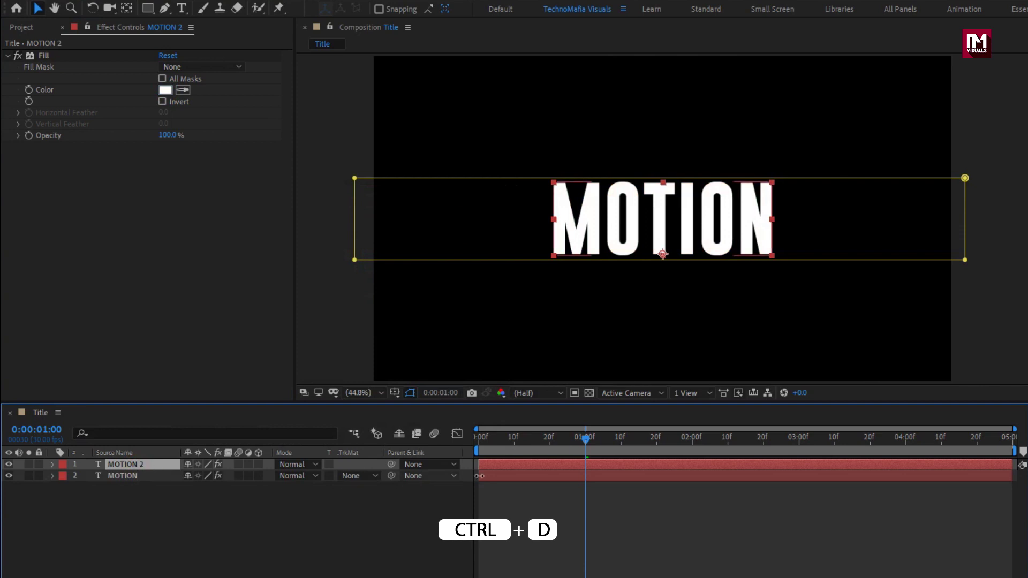
pyautogui.moveTo(486, 464); pyautogui.dragTo(641, 439)
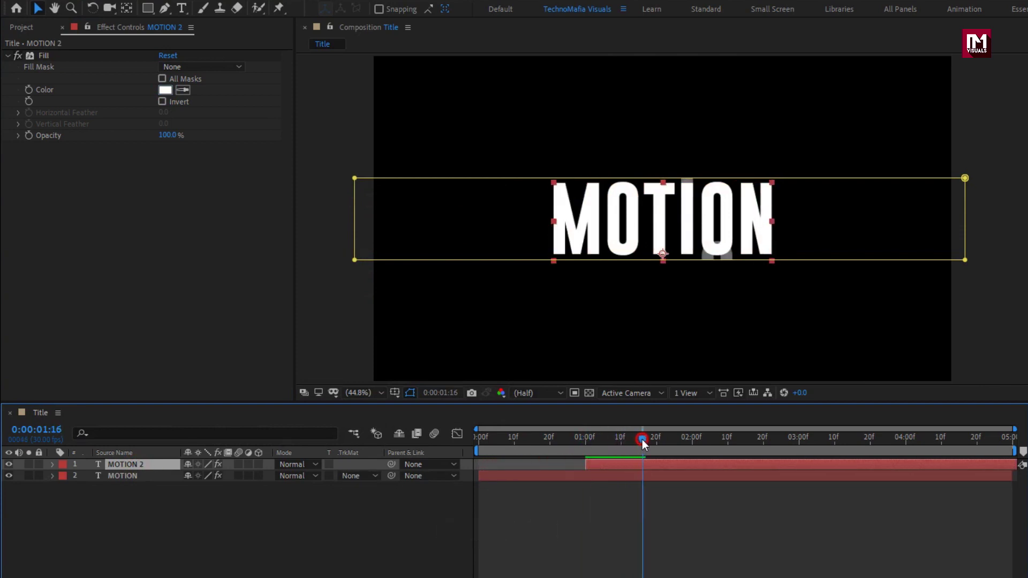
pyautogui.click(165, 90)
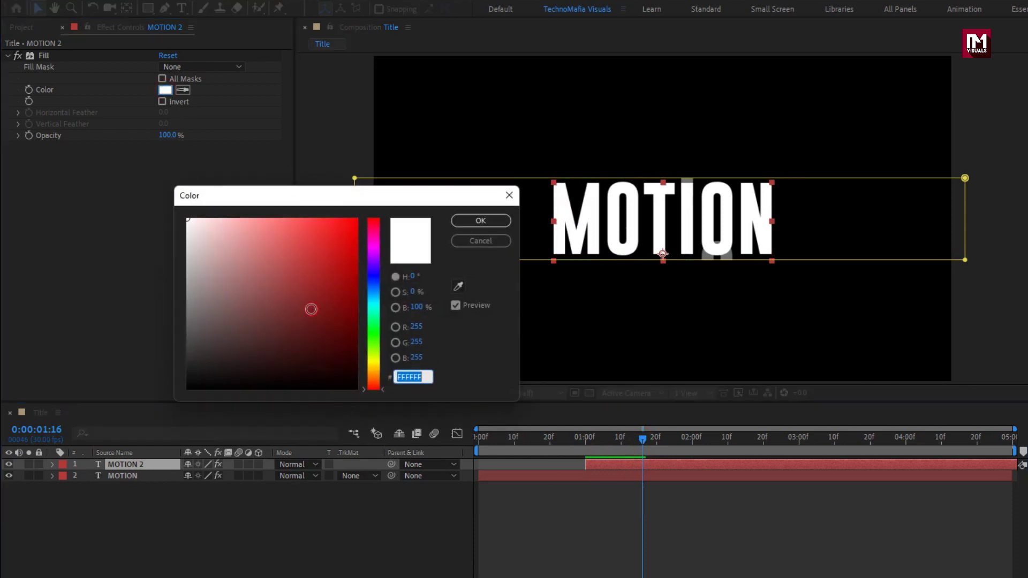
pyautogui.click(333, 328)
pyautogui.moveTo(373, 381); pyautogui.dragTo(373, 367)
pyautogui.moveTo(343, 249); pyautogui.dragTo(356, 234)
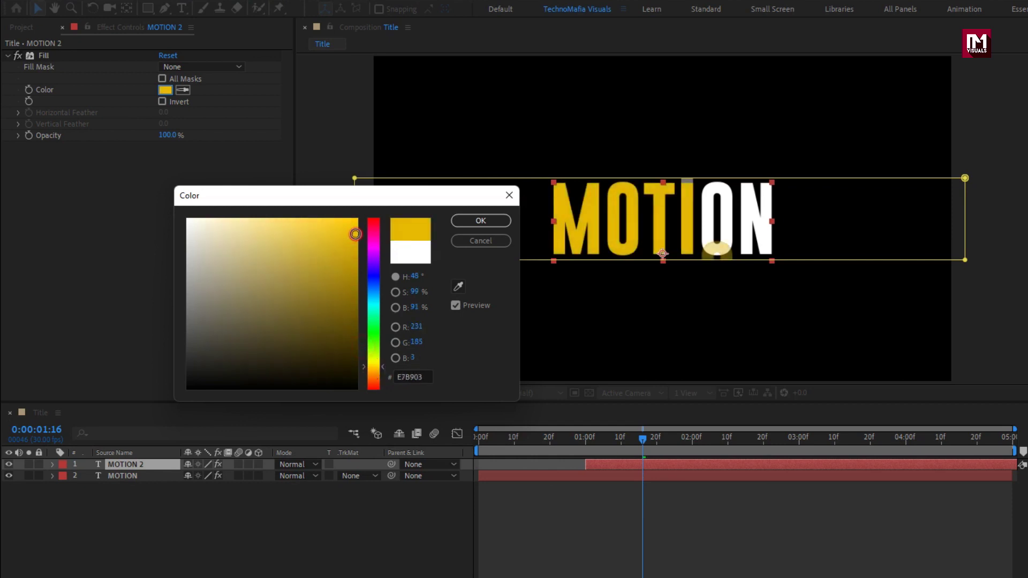
pyautogui.click(478, 219)
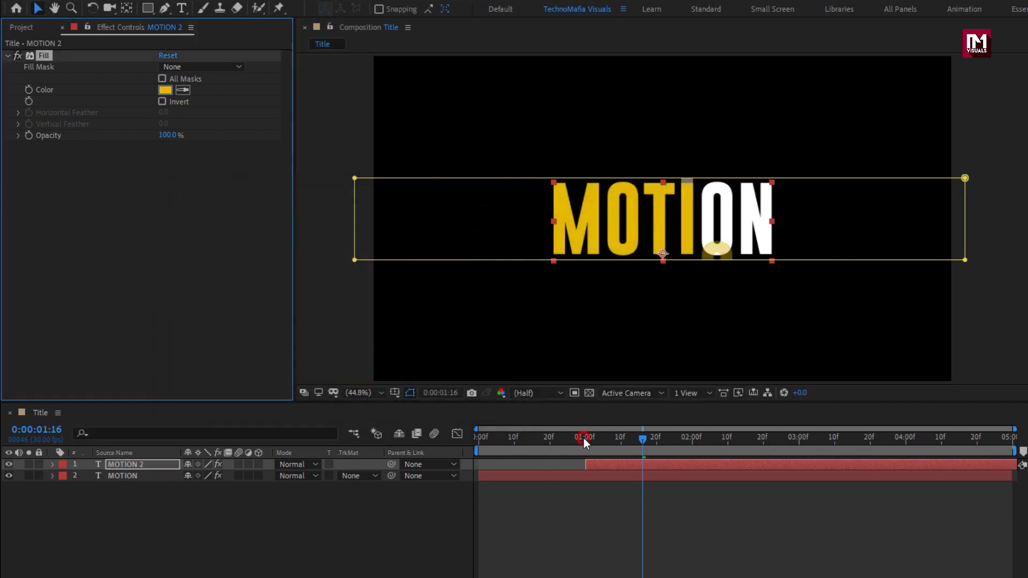
pyautogui.moveTo(585, 438); pyautogui.dragTo(774, 431)
# Duplicate MOTION 2 as MOTION 3 and make it start at two seconds.
pyautogui.hotkey('ctrl', 'd')
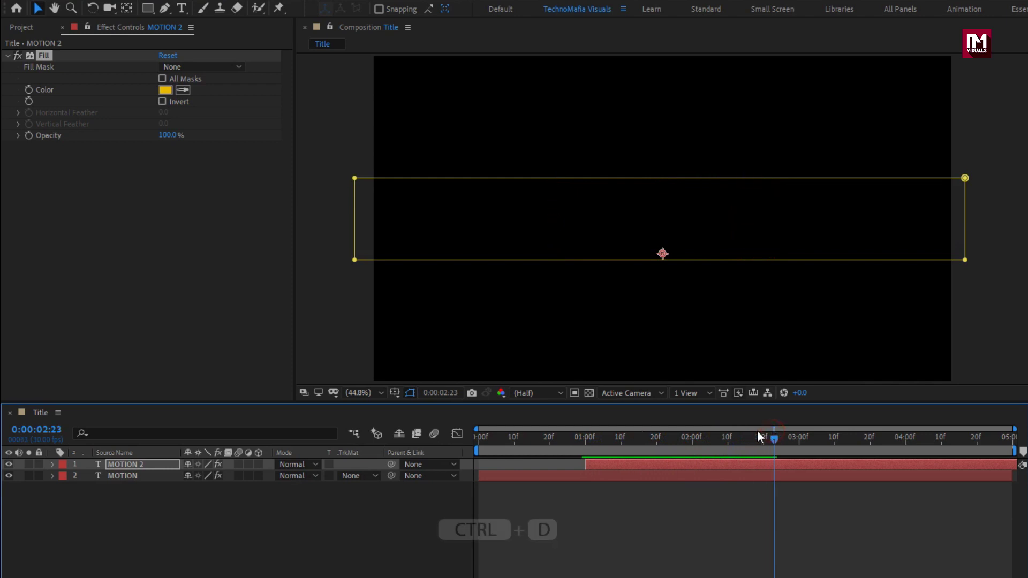
pyautogui.click(149, 464)
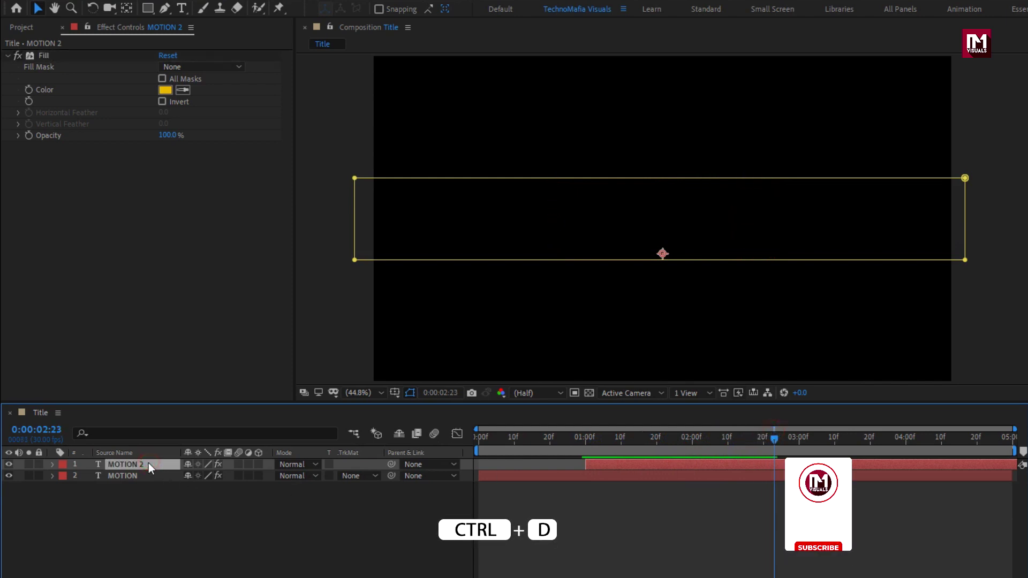
pyautogui.hotkey('ctrl', 'd')
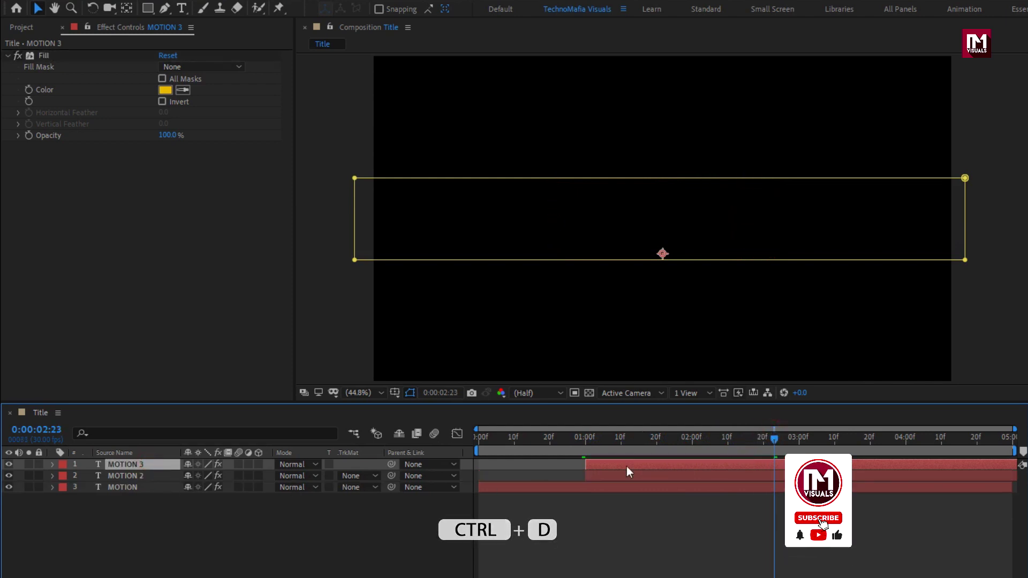
pyautogui.moveTo(603, 442); pyautogui.dragTo(692, 442)
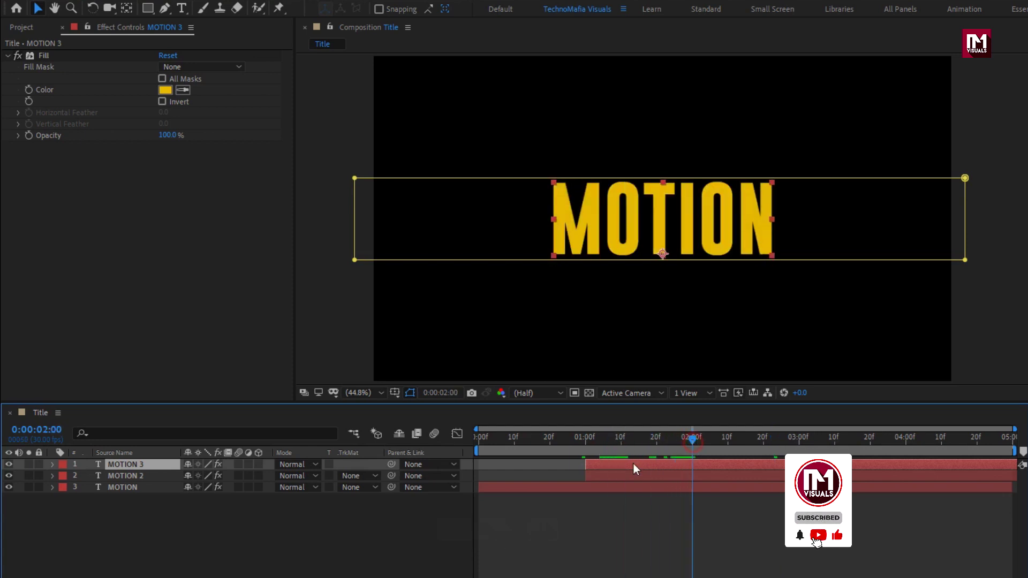
pyautogui.moveTo(634, 464); pyautogui.dragTo(785, 442)
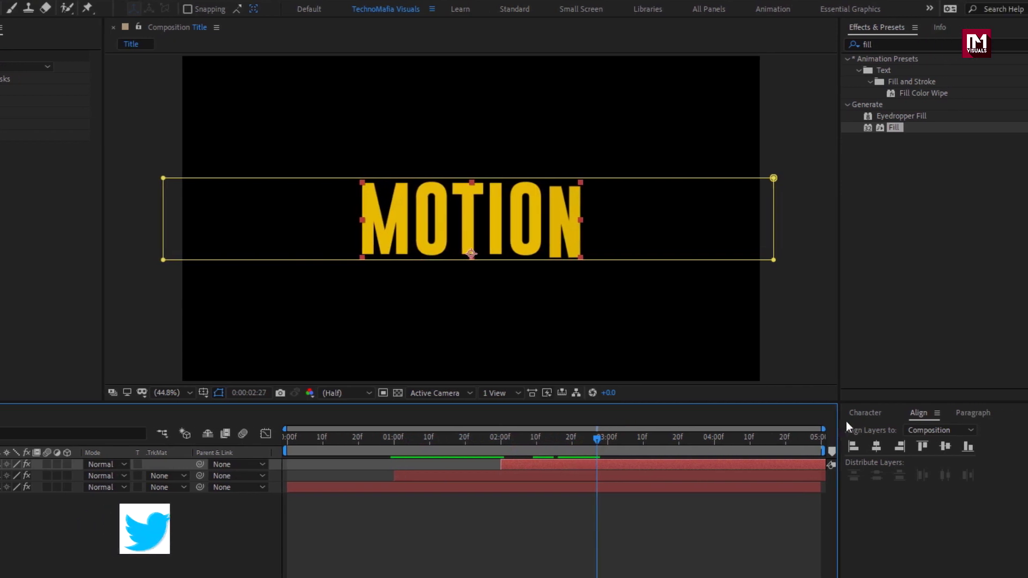
# Swap MOTION 3's fill and stroke into an outline and set its Fill colour to white FFFFFF.
pyautogui.click(859, 412)
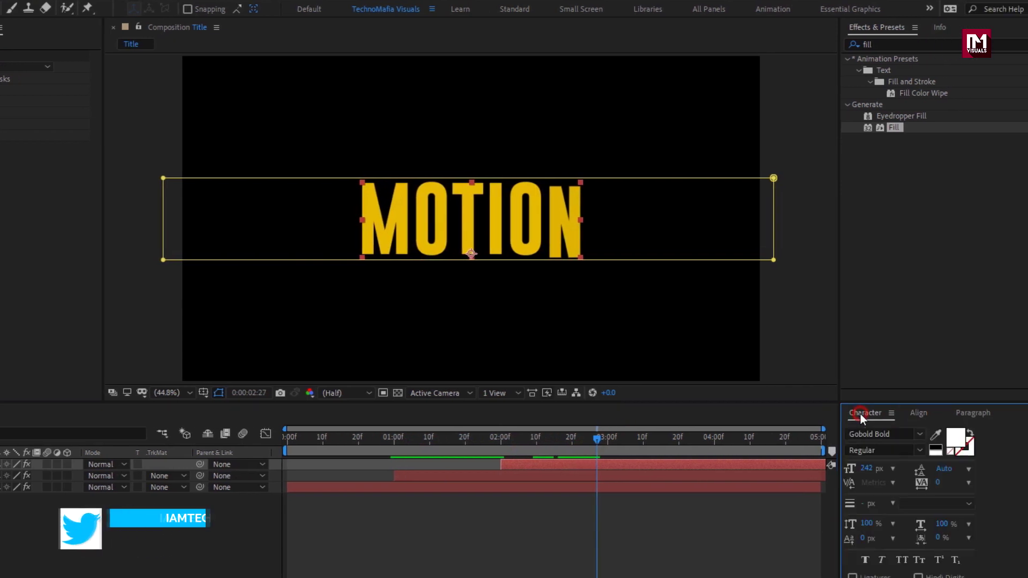
pyautogui.click(971, 432)
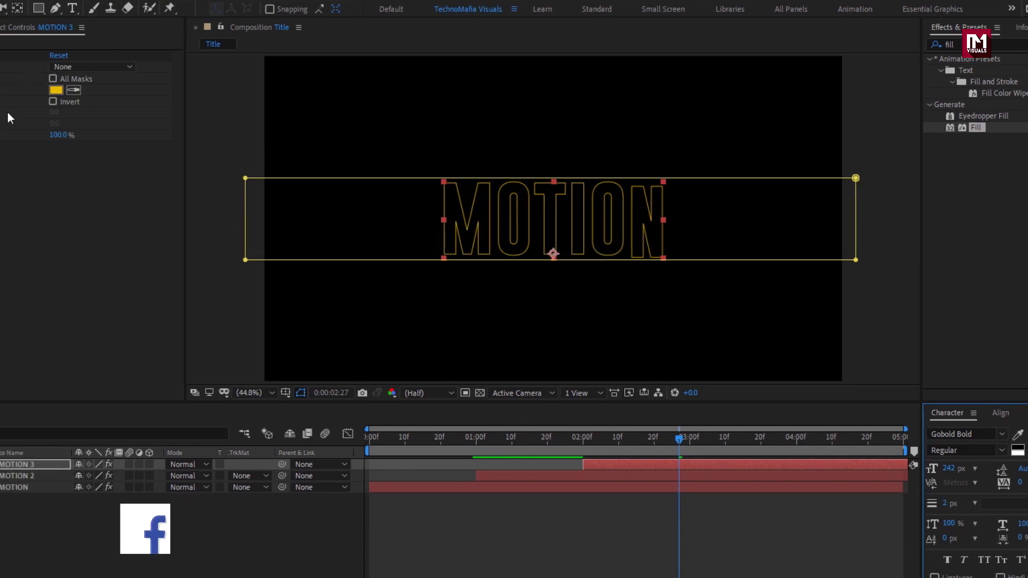
pyautogui.click(60, 91)
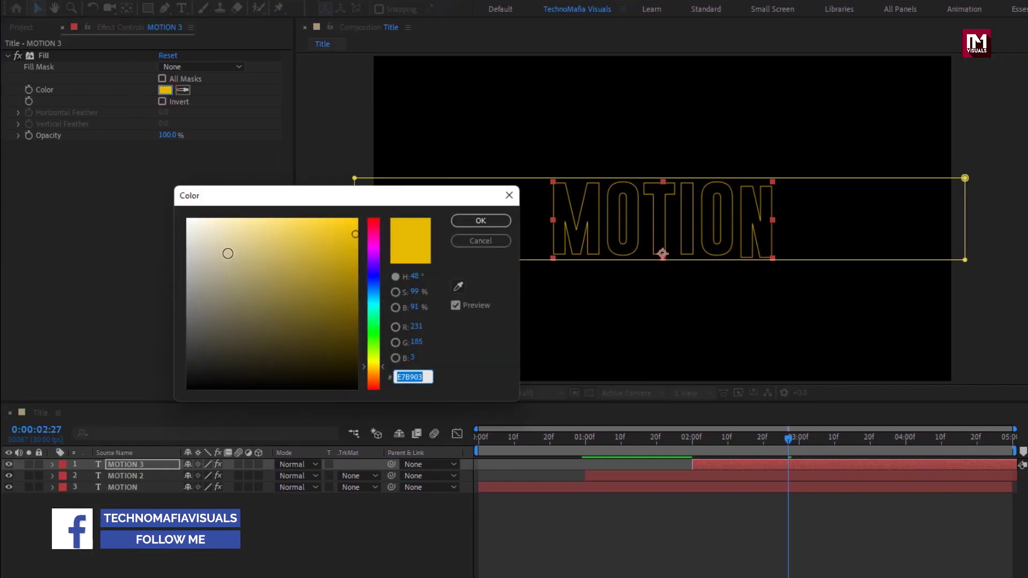
pyautogui.moveTo(250, 246); pyautogui.dragTo(103, 199)
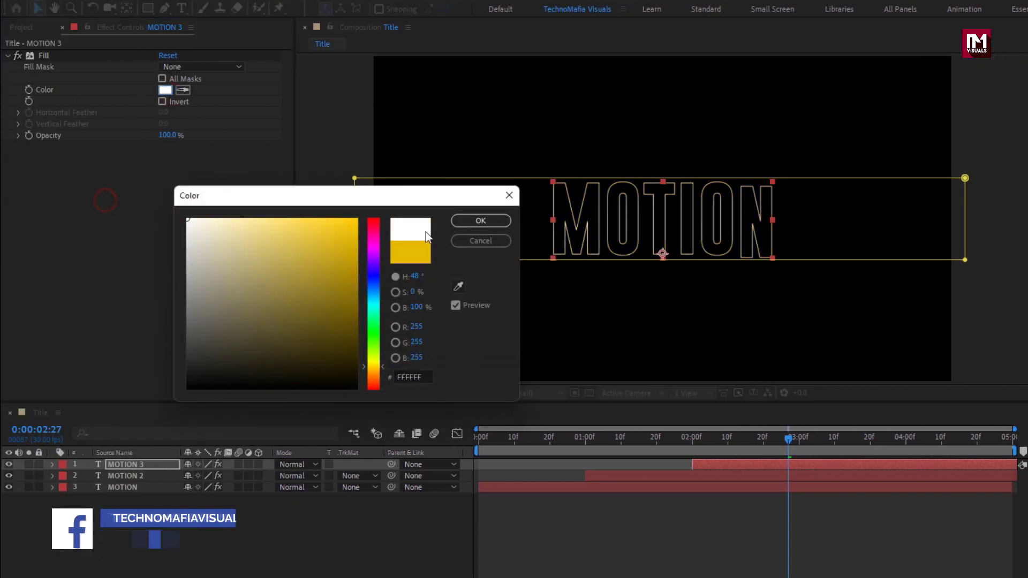
pyautogui.click(468, 223)
# Set the outline stroke width to 5 px.
pyautogui.moveTo(717, 436); pyautogui.dragTo(773, 435)
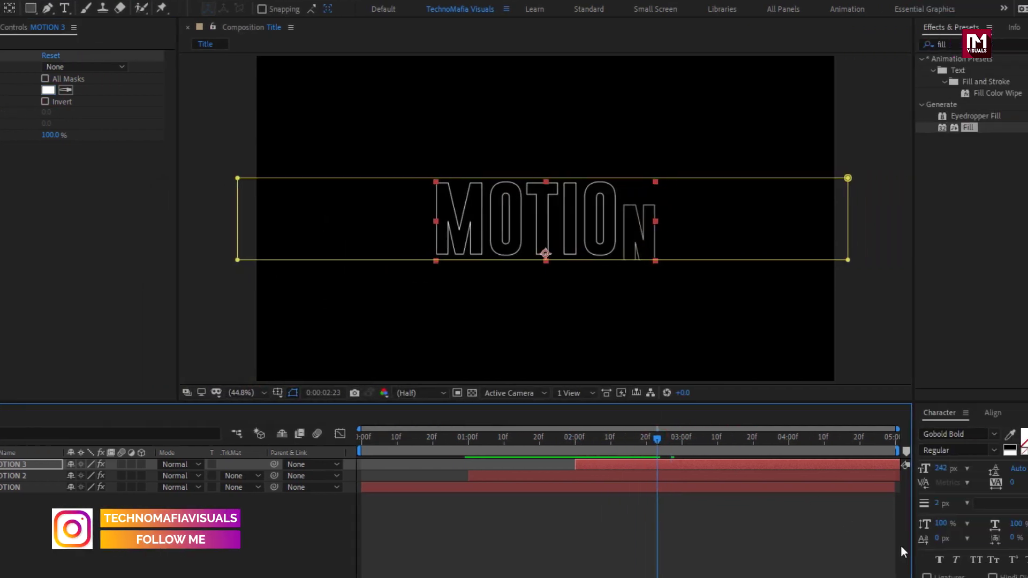
pyautogui.click(866, 504)
pyautogui.write('5')
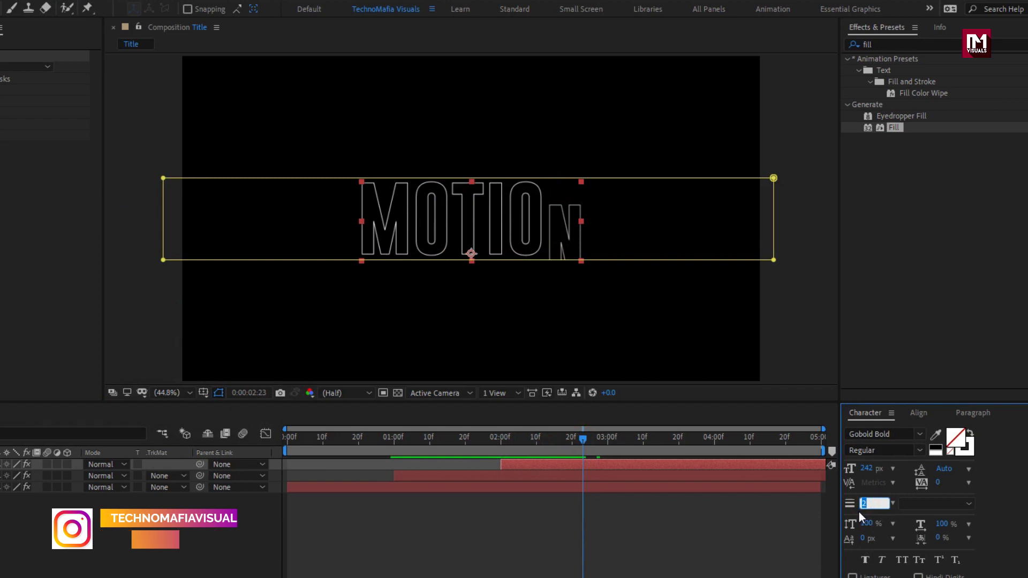
pyautogui.press('Return')
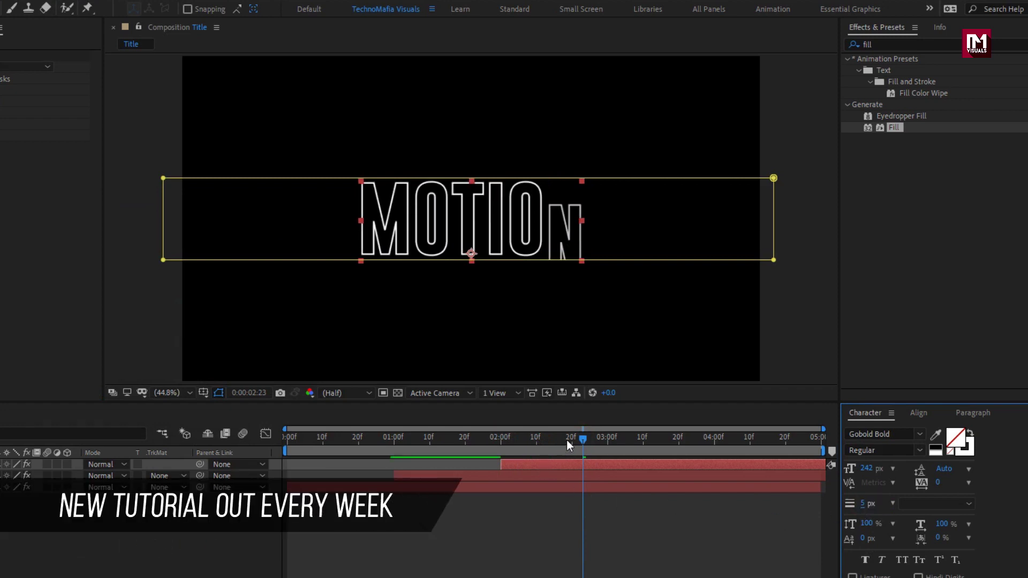
pyautogui.moveTo(564, 439); pyautogui.dragTo(627, 434)
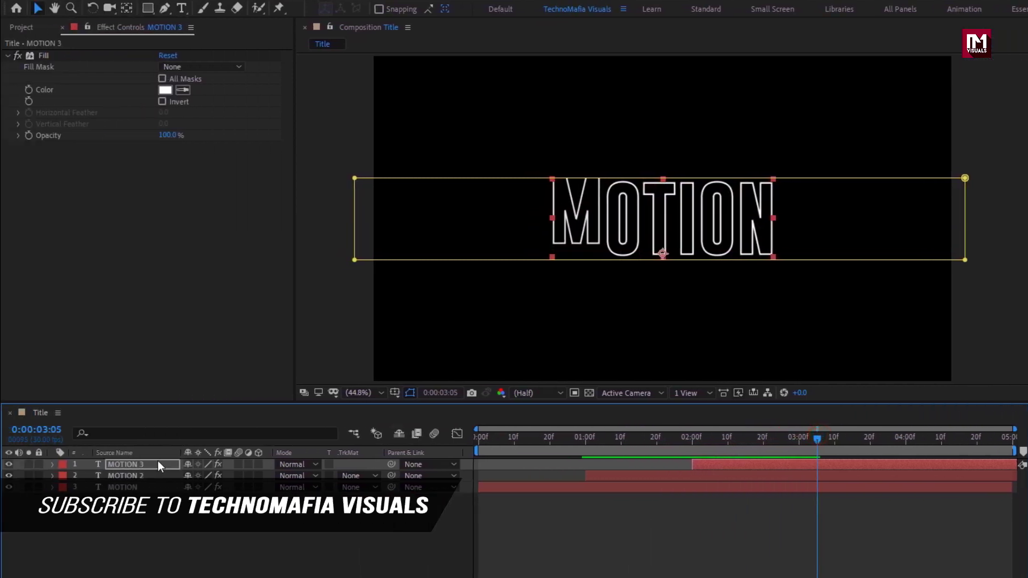
# Delete Animator 2 from MOTION 3's text properties.
pyautogui.click(52, 464)
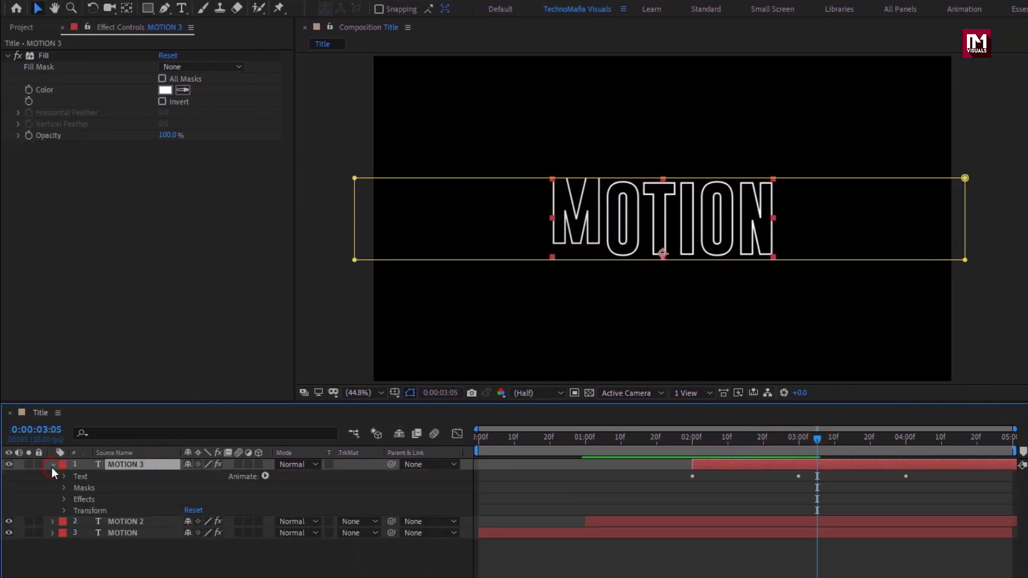
pyautogui.click(64, 477)
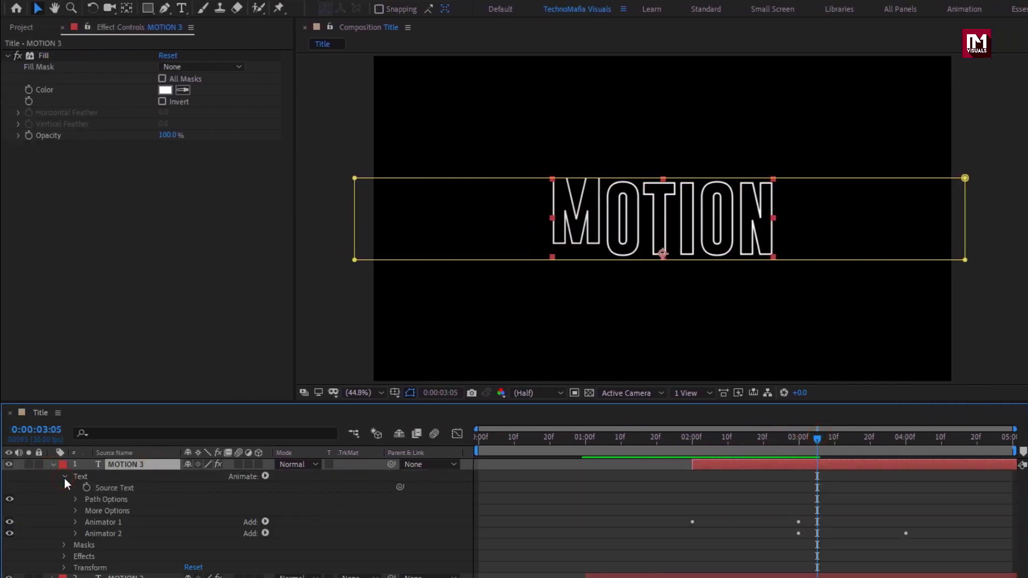
pyautogui.click(108, 534)
pyautogui.click(10, 533)
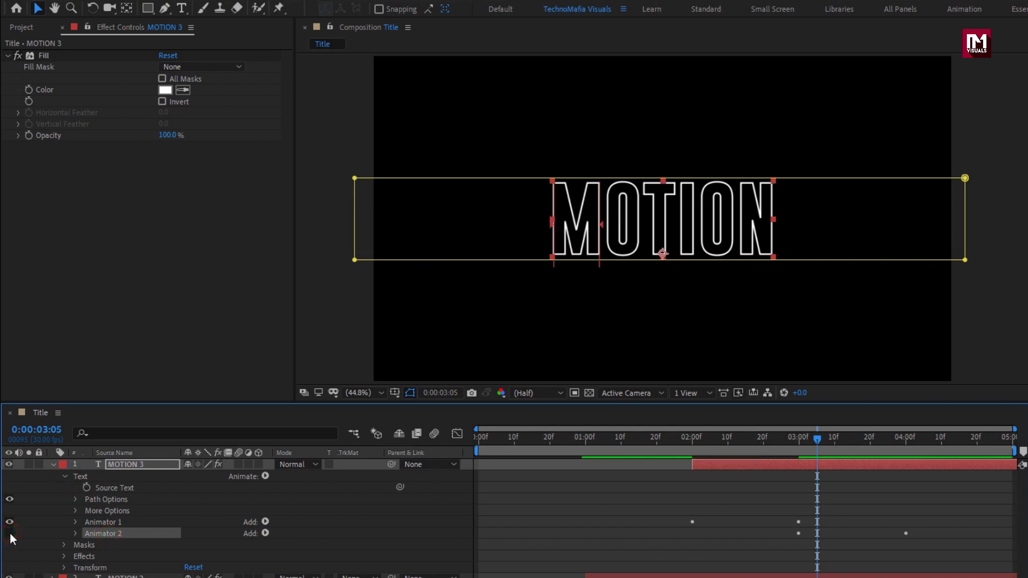
pyautogui.press('Delete')
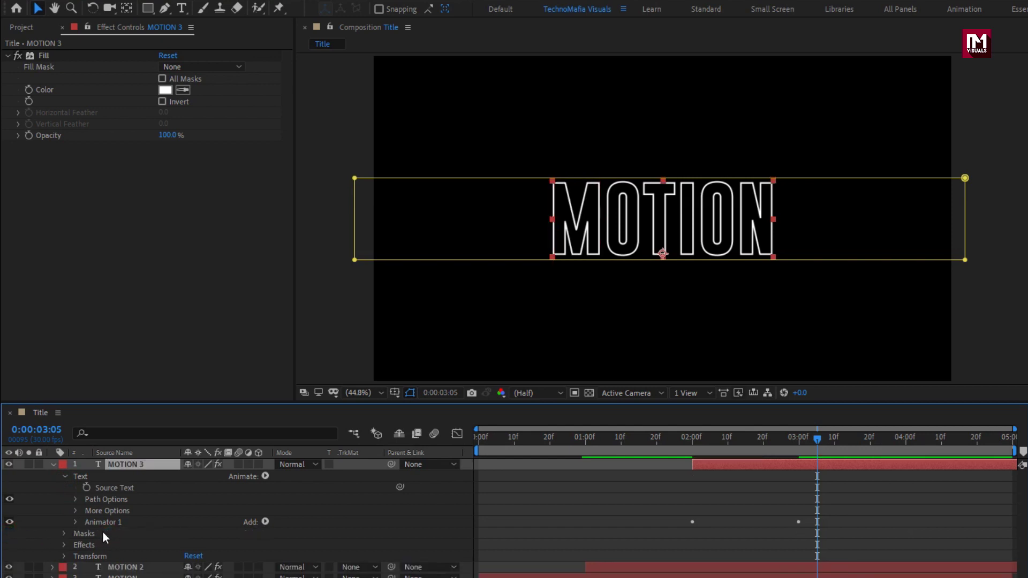
pyautogui.click(53, 464)
# Duplicate MOTION 3 as MOTION 4 starting near 03:00, with letters swapped back to solid white fill.
pyautogui.click(123, 464)
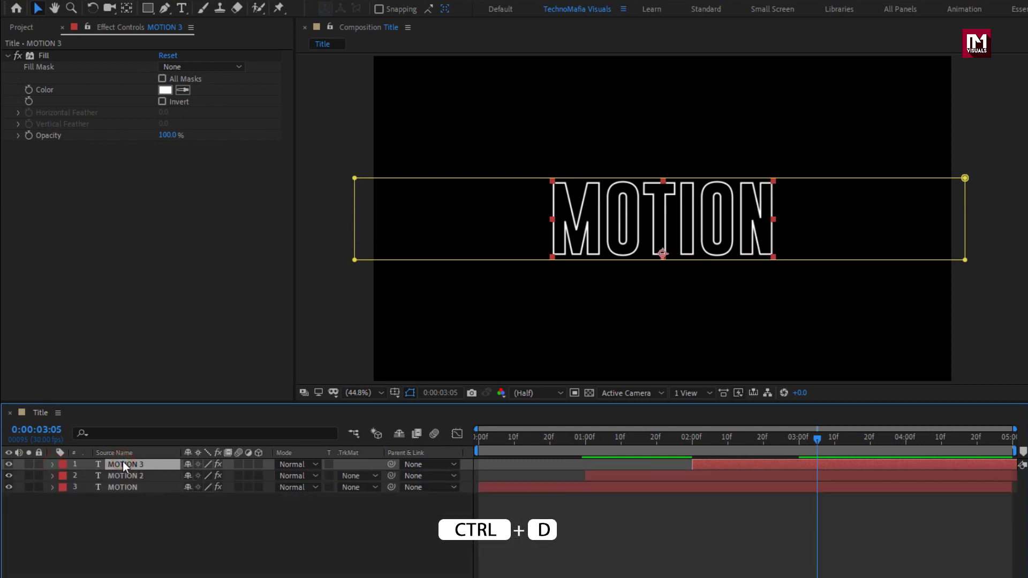
pyautogui.hotkey('ctrl', 'd')
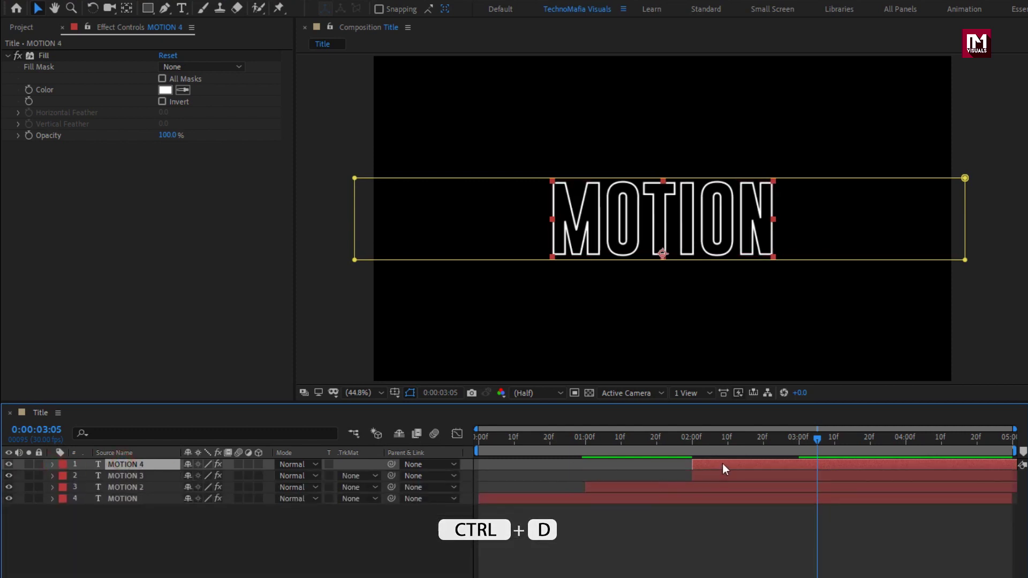
pyautogui.moveTo(721, 464); pyautogui.dragTo(799, 442)
pyautogui.click(883, 441)
pyautogui.moveTo(884, 441); pyautogui.dragTo(899, 438)
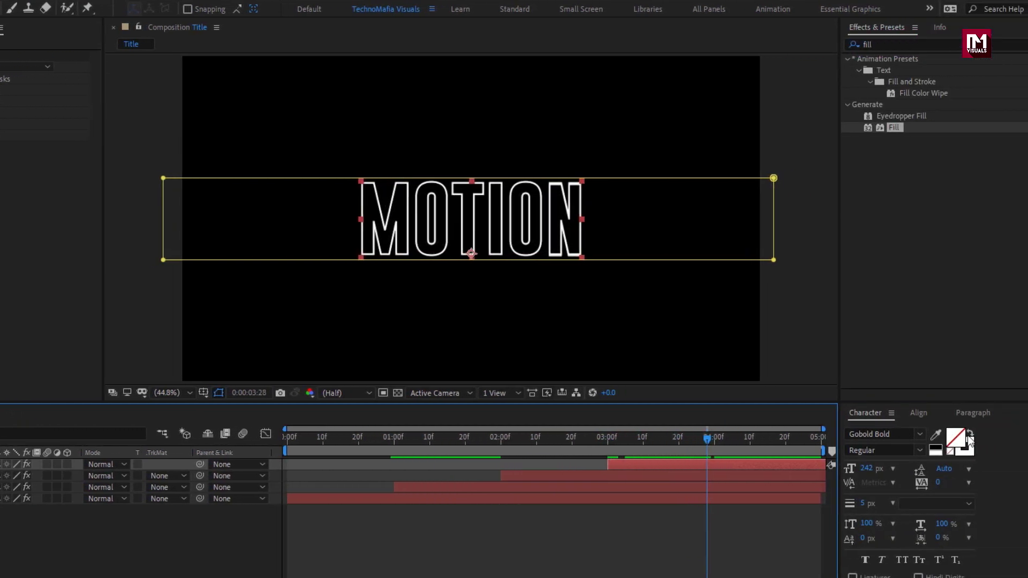
pyautogui.click(969, 435)
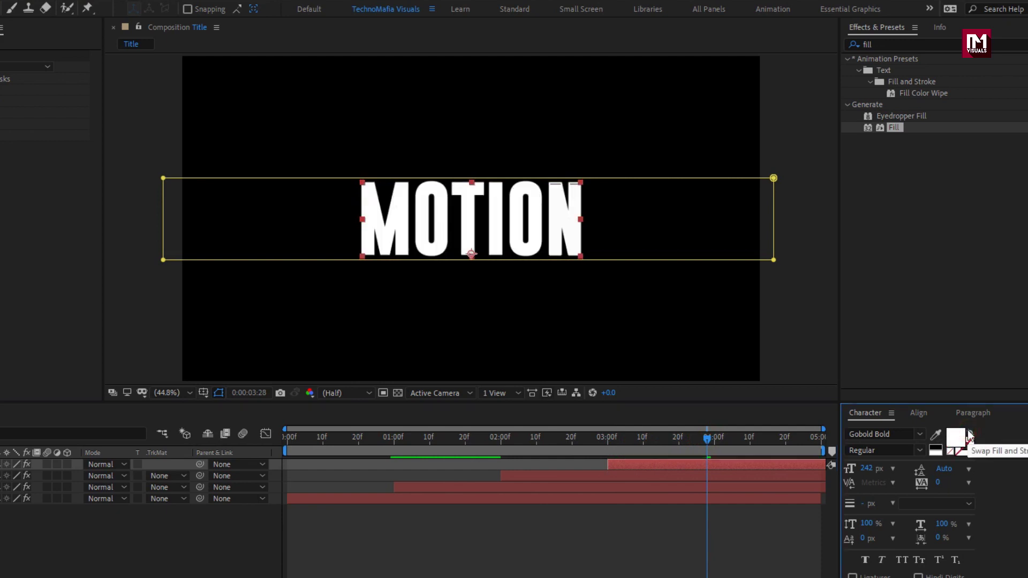
# Set MOTION 4's Animator 1 Position offset to 0,0.
pyautogui.click(129, 466)
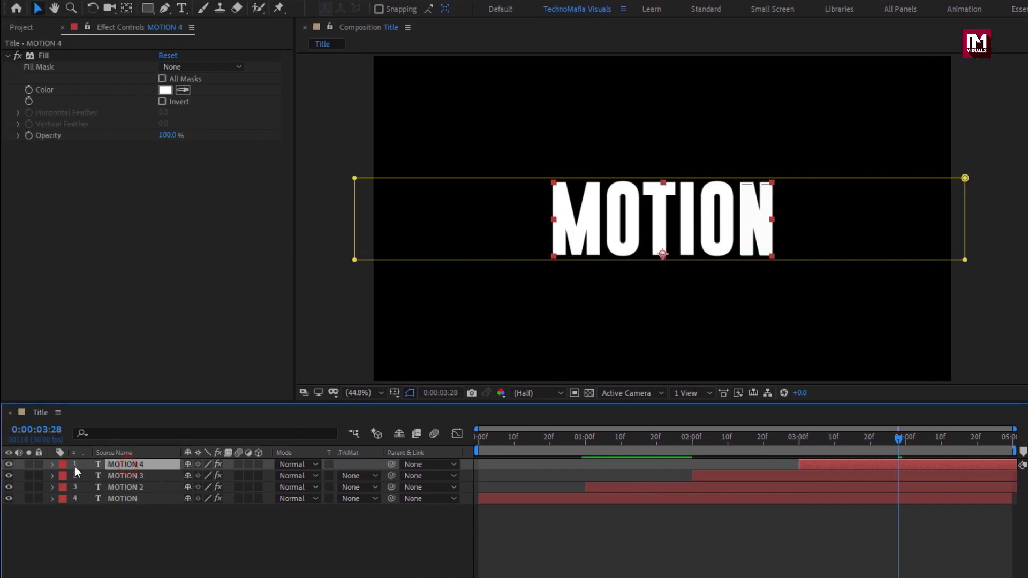
pyautogui.click(53, 464)
pyautogui.click(65, 477)
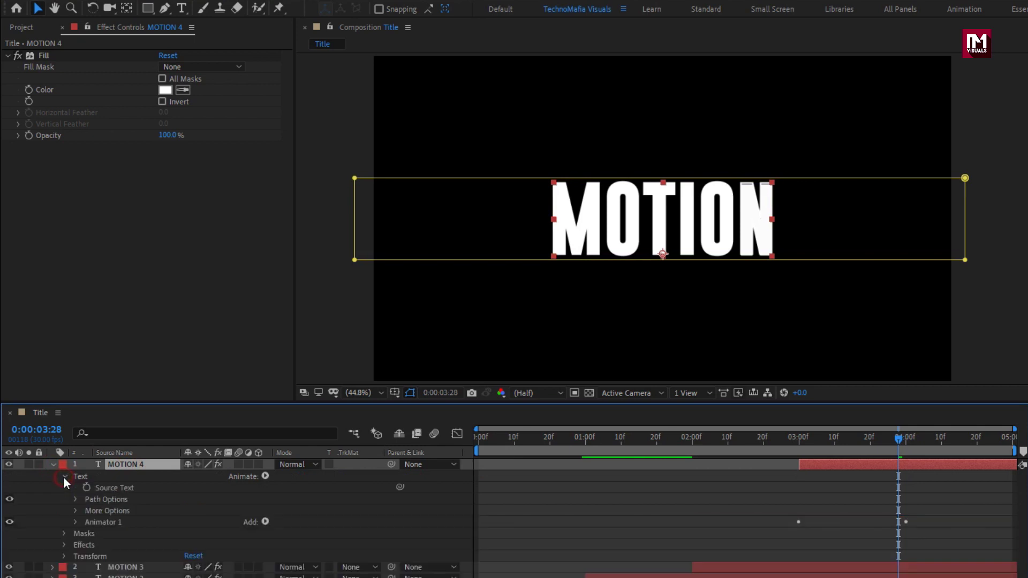
pyautogui.click(76, 521)
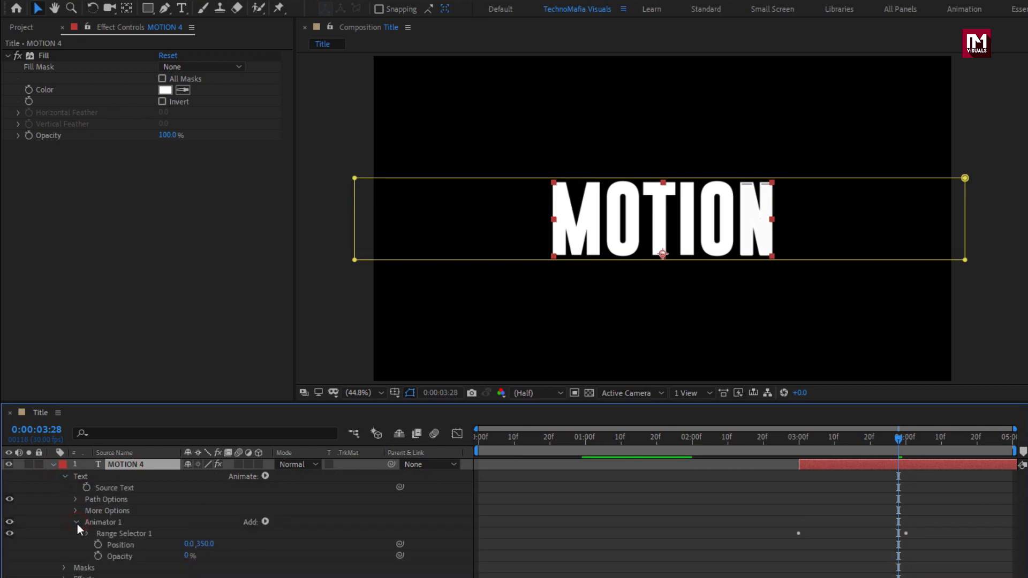
pyautogui.moveTo(201, 543); pyautogui.dragTo(205, 544)
pyautogui.write('0')
pyautogui.press('Return')
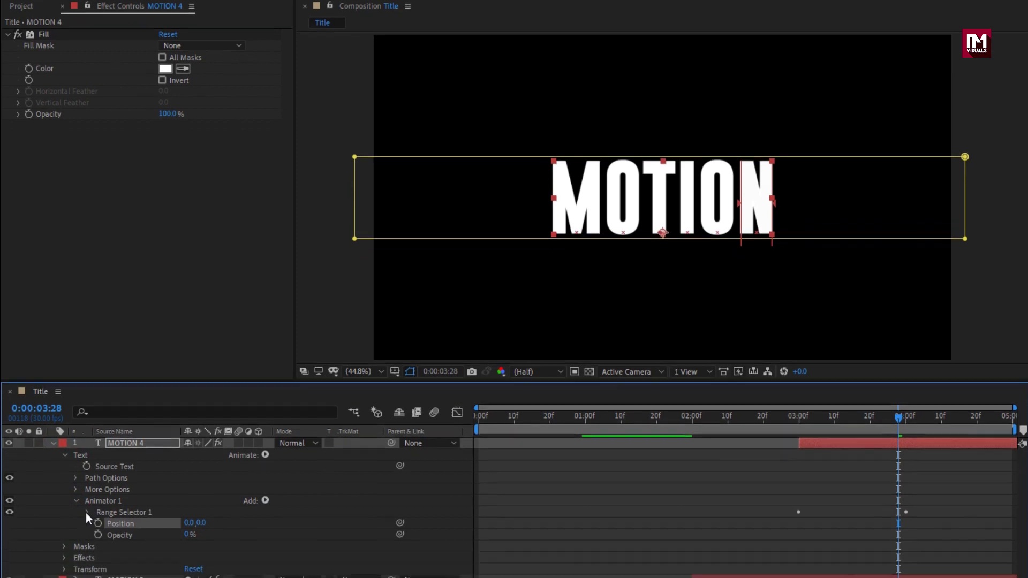
# Turn Randomize Order on in Range Selector 1's Advanced options.
pyautogui.click(87, 512)
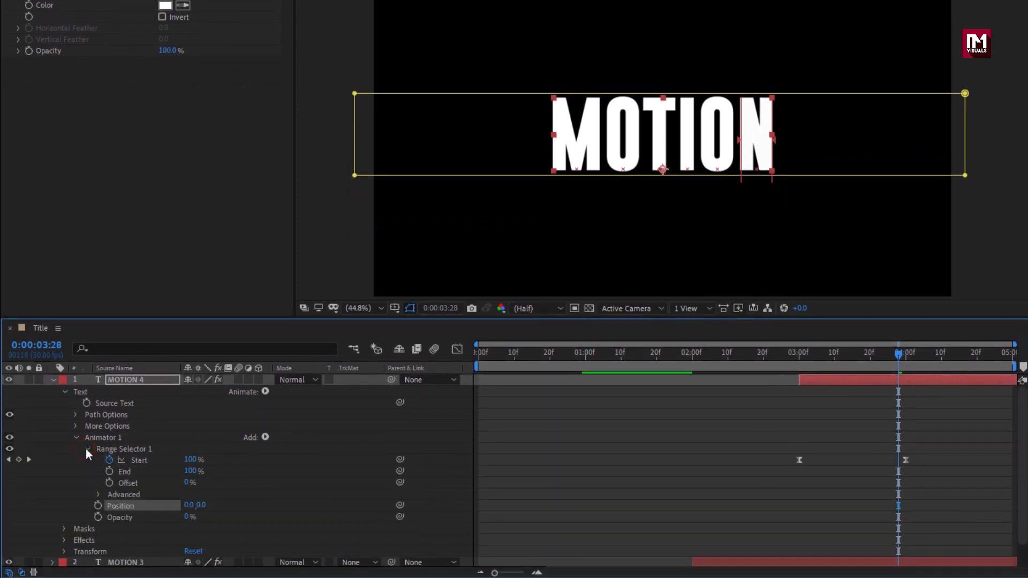
pyautogui.click(98, 494)
pyautogui.scroll(-3, 98, 493)
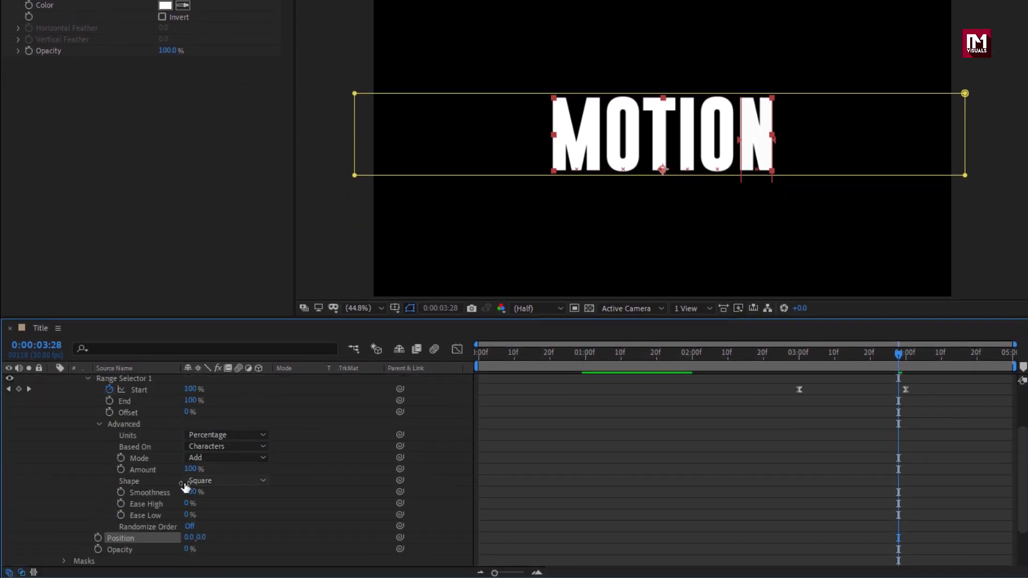
pyautogui.click(190, 526)
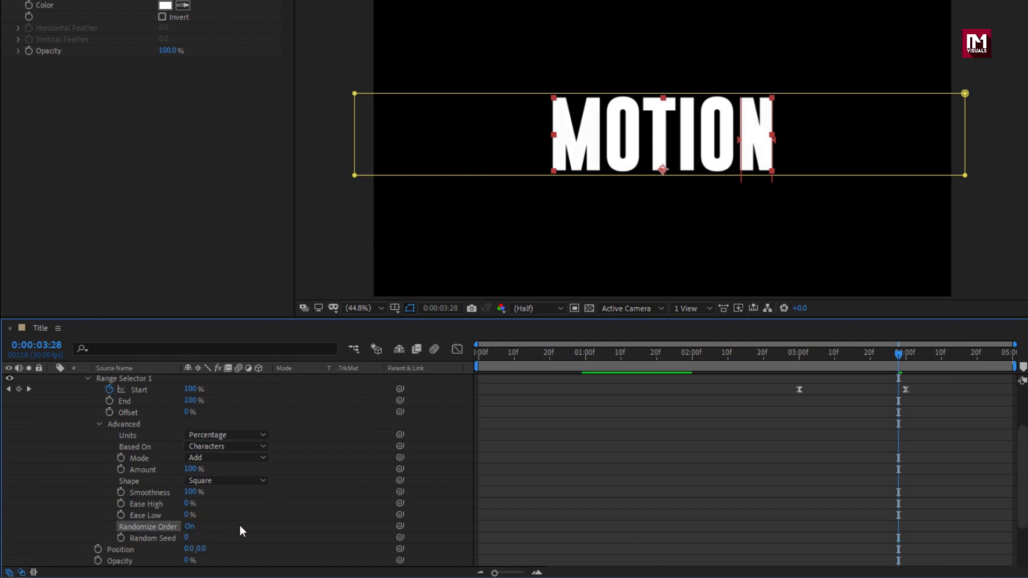
pyautogui.moveTo(799, 358); pyautogui.dragTo(898, 355)
pyautogui.scroll(3, 117, 416)
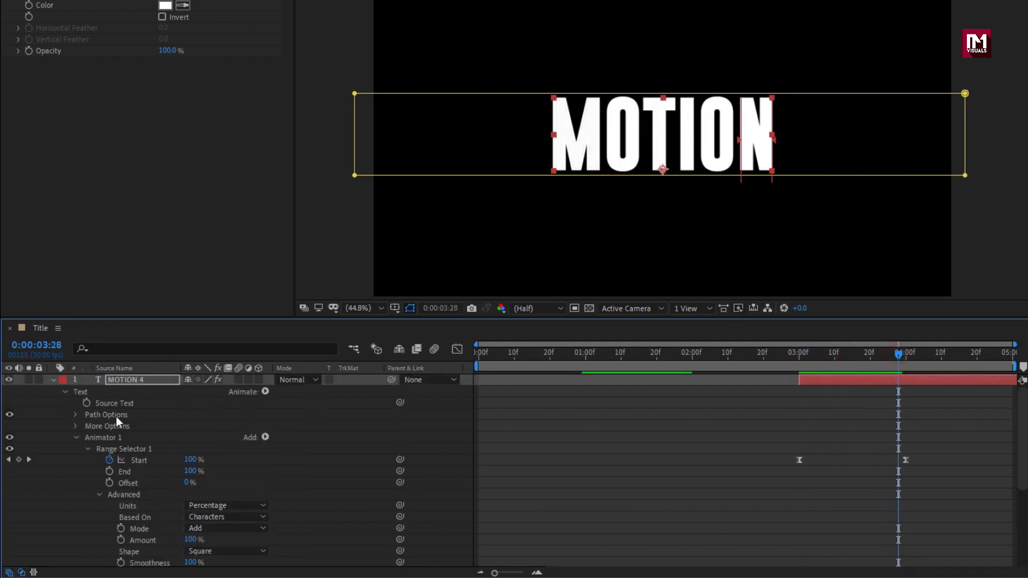
pyautogui.click(52, 379)
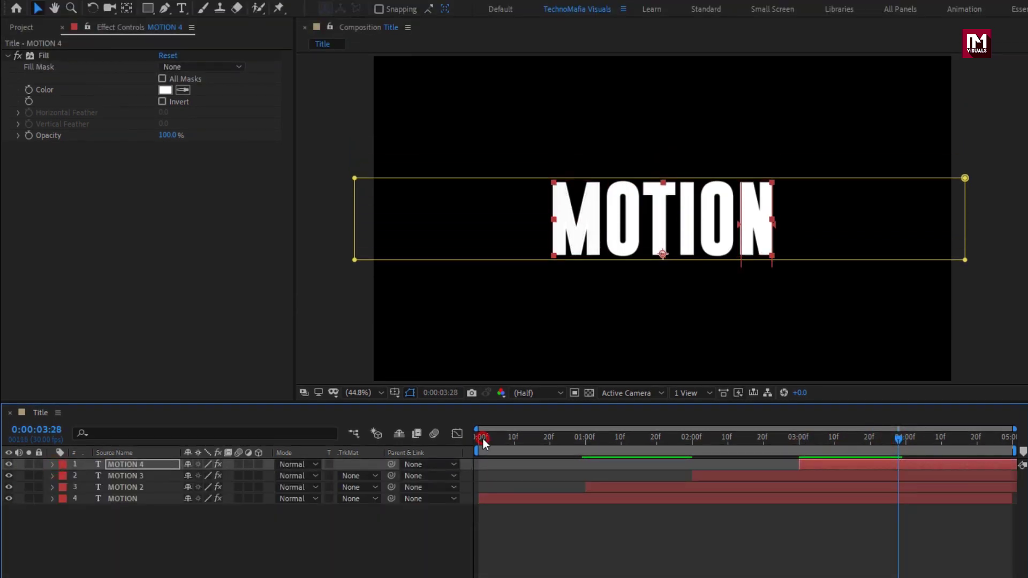
pyautogui.click(482, 438)
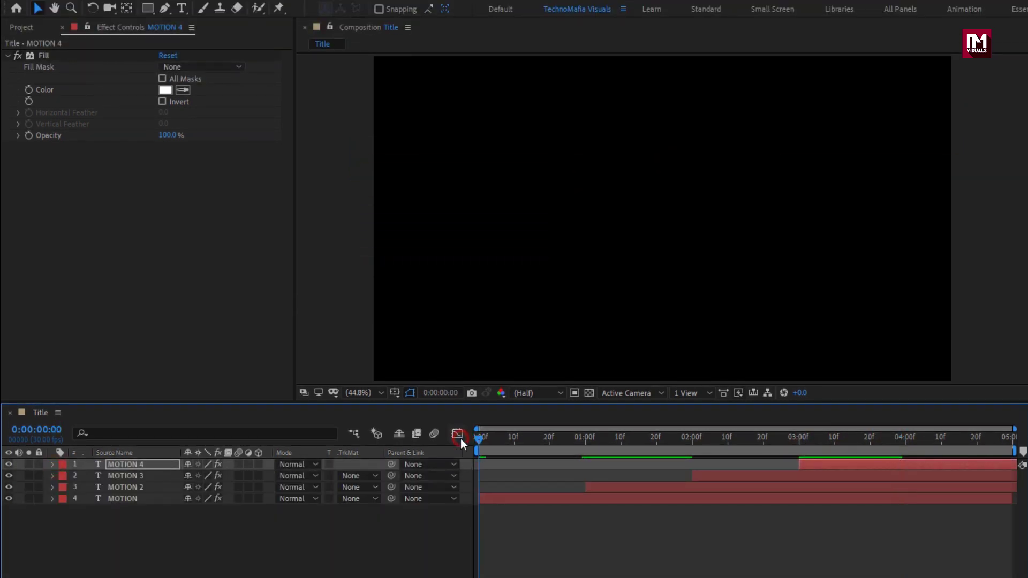
pyautogui.press('space')
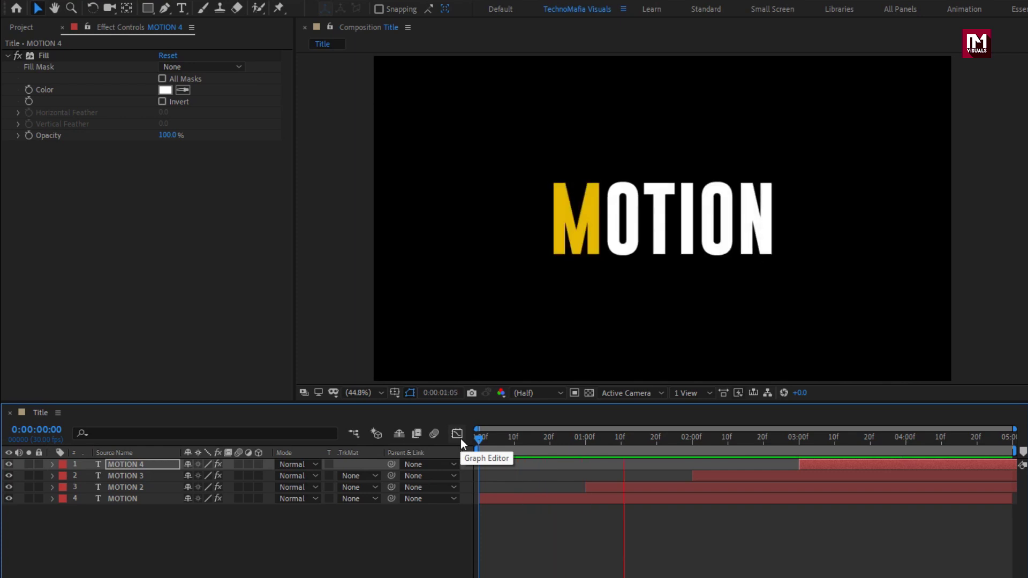